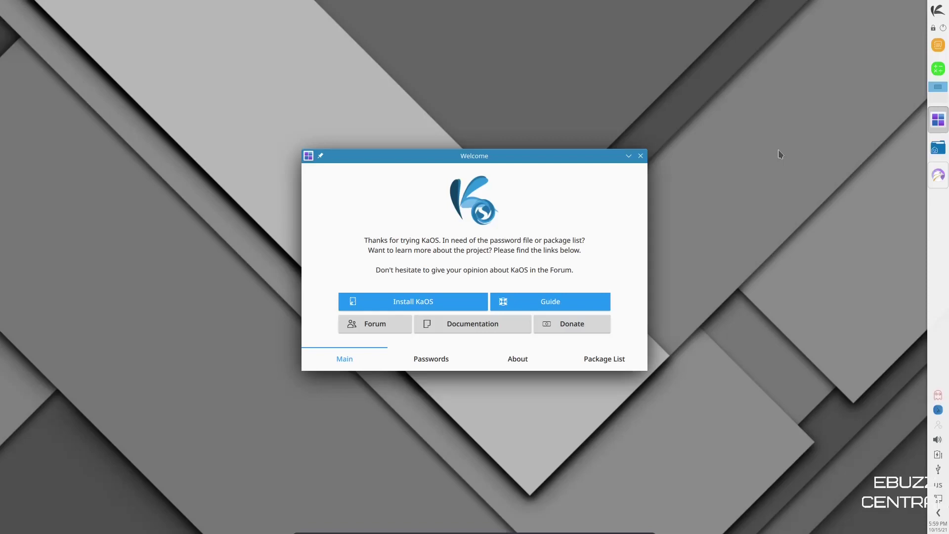
Open kaosx.us in Falkon and scroll through its 'A Lean KDE Distribution' home page.
click(941, 184)
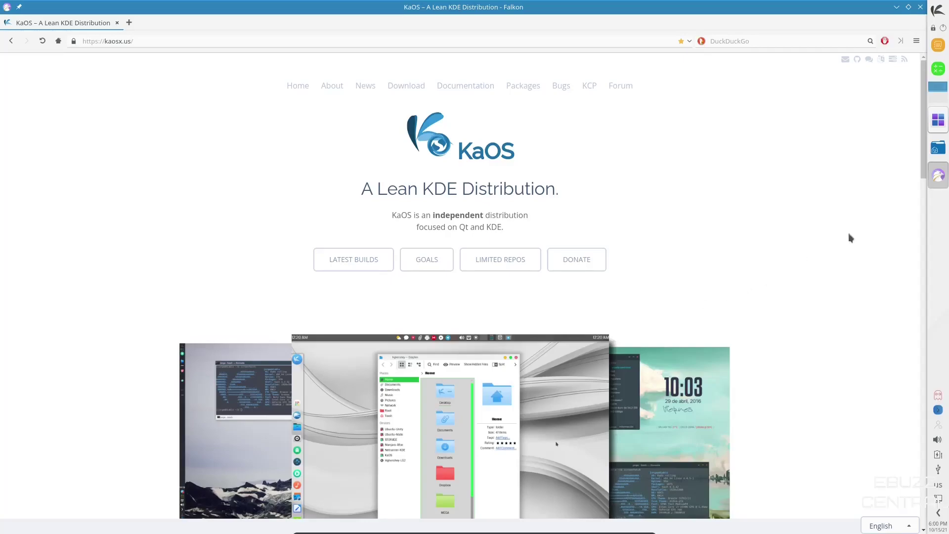
drag(924, 165, 78, 271)
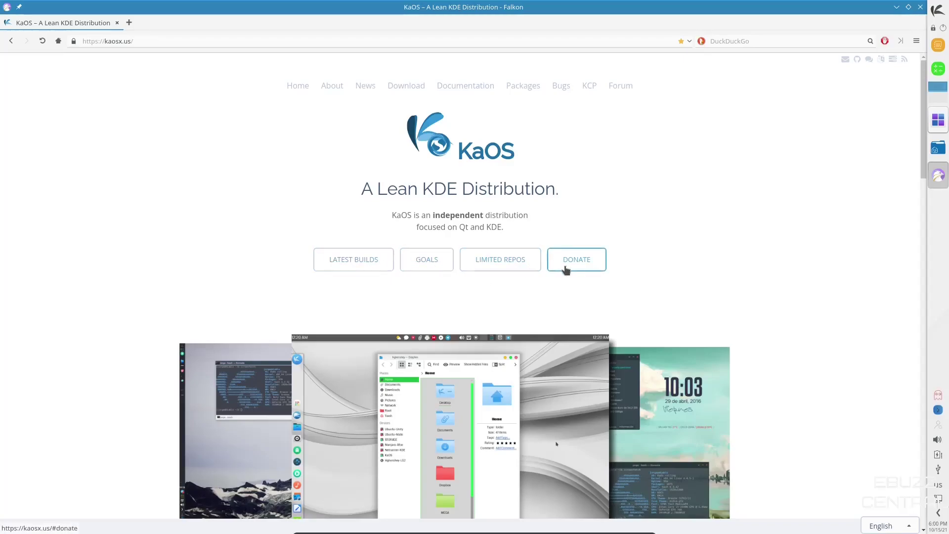
scroll(562, 267, down, 1)
scroll(528, 293, down, 3)
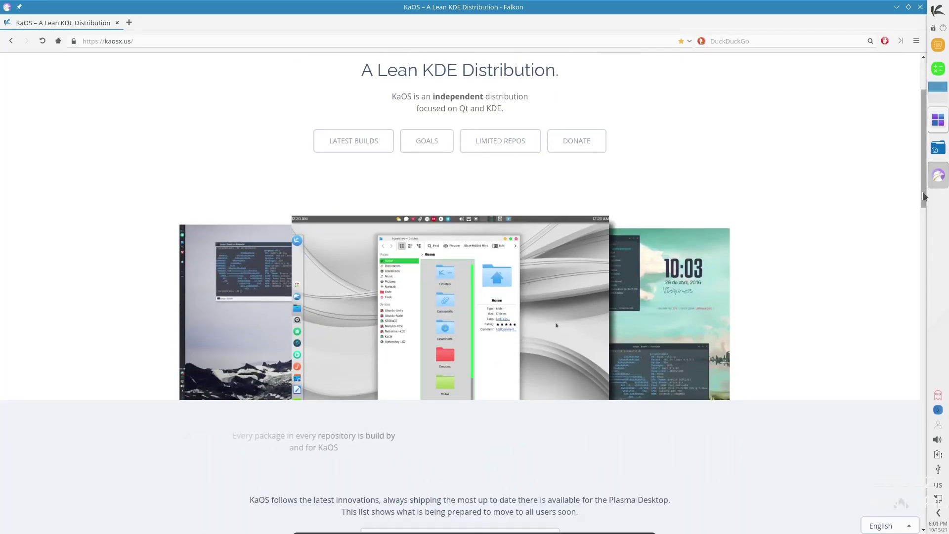
drag(923, 192, 922, 258)
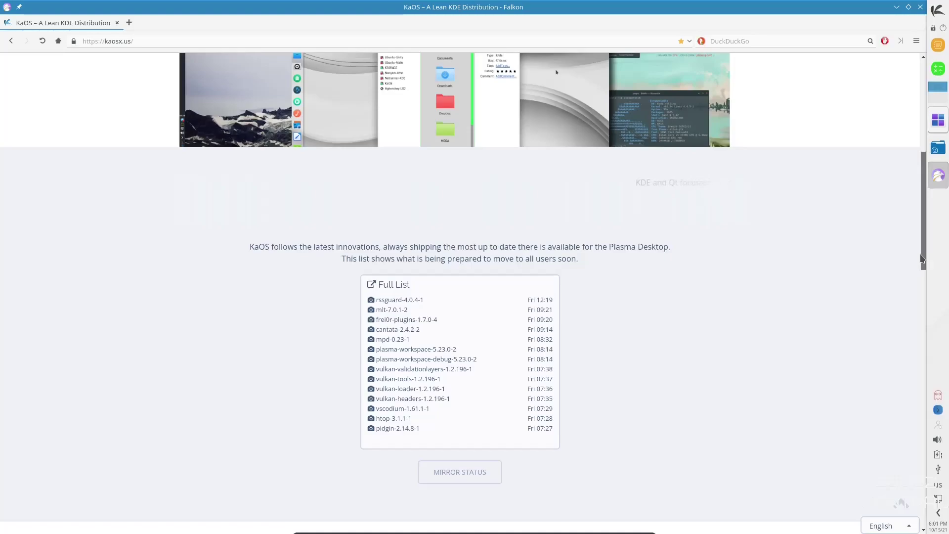
scroll(488, 249, down, 2)
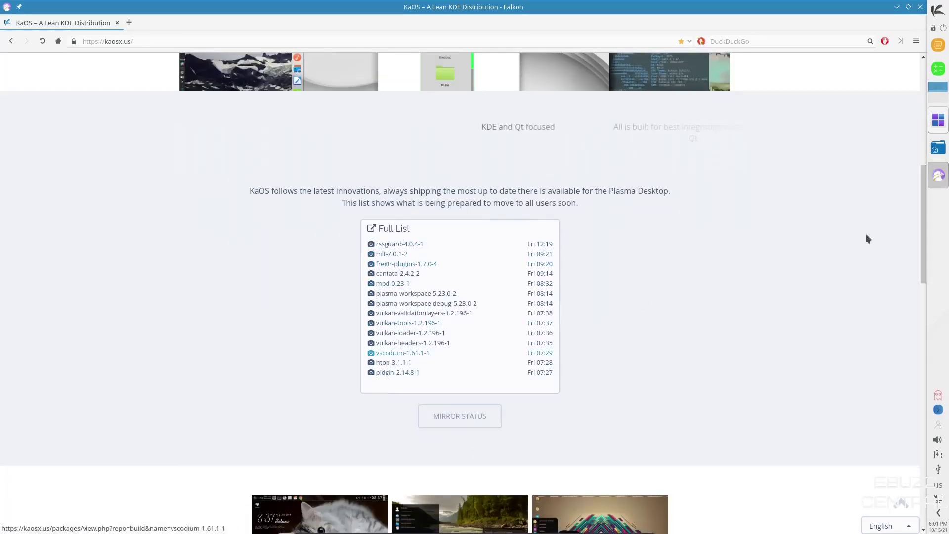
scroll(925, 280, down, 1)
scroll(923, 280, down, 5)
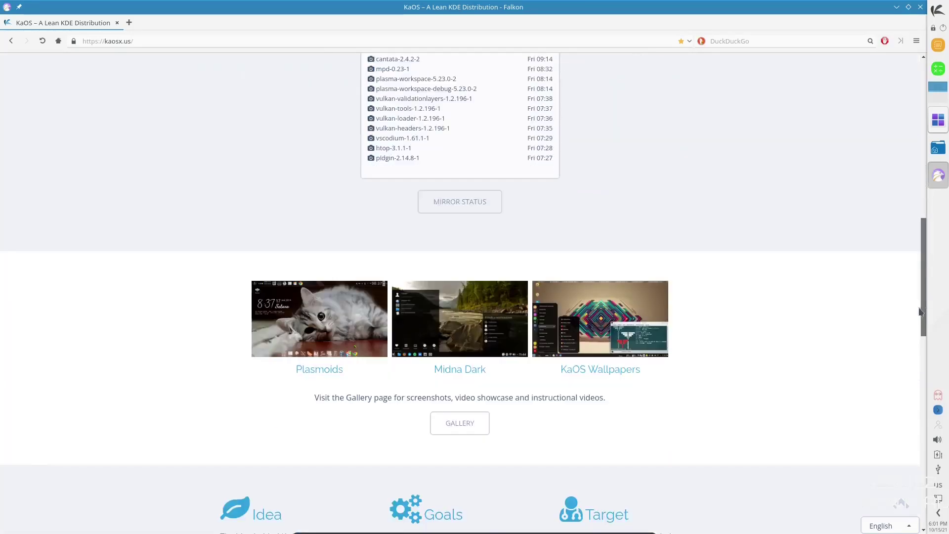
scroll(920, 312, down, 2)
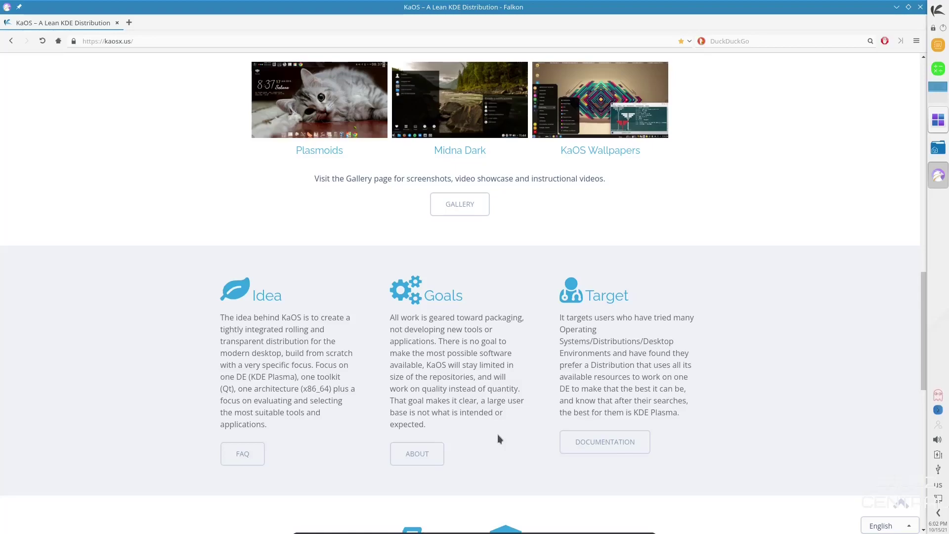
scroll(742, 337, down, 3)
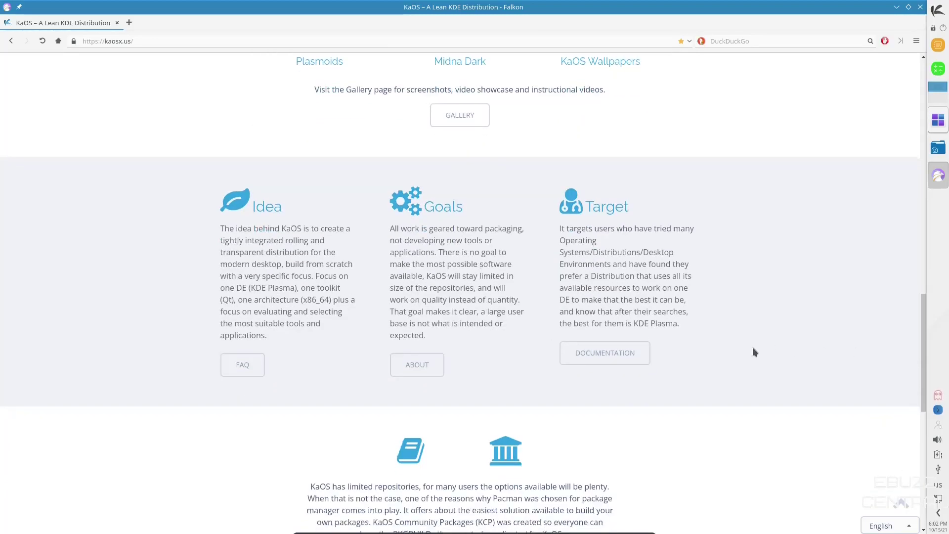
scroll(747, 346, down, 3)
scroll(728, 332, down, 3)
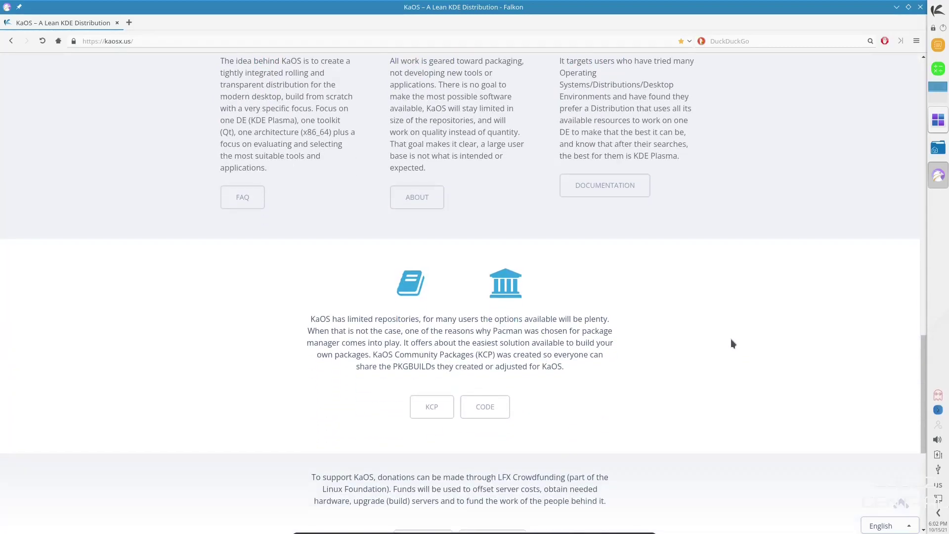
scroll(728, 341, down, 4)
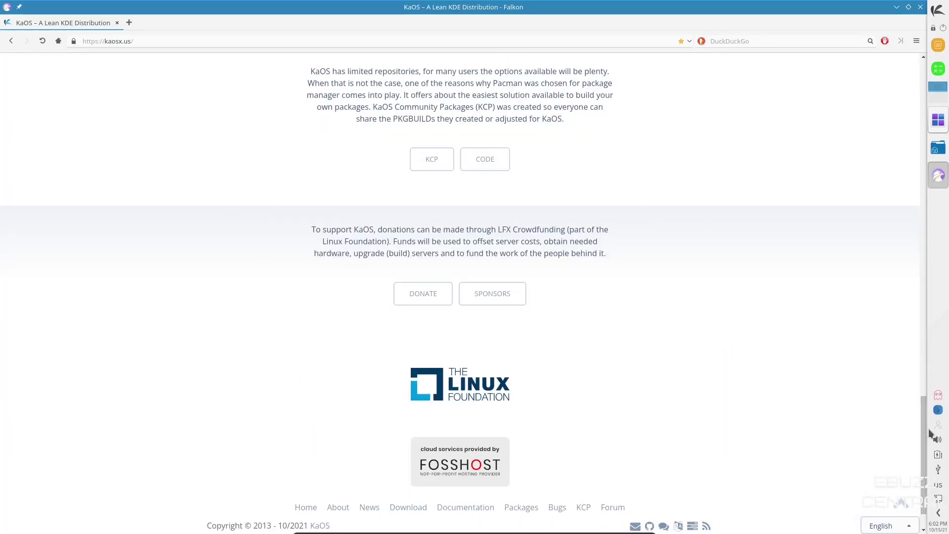
drag(922, 372, 913, 45)
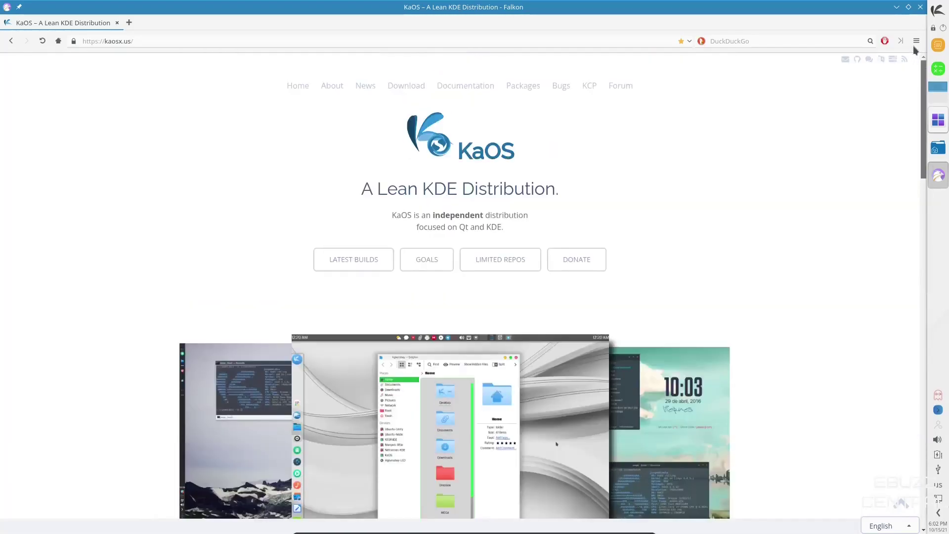
Close Falkon and view the Welcome Passwords, About KaOS and Package List tabs, then return to Main.
click(920, 7)
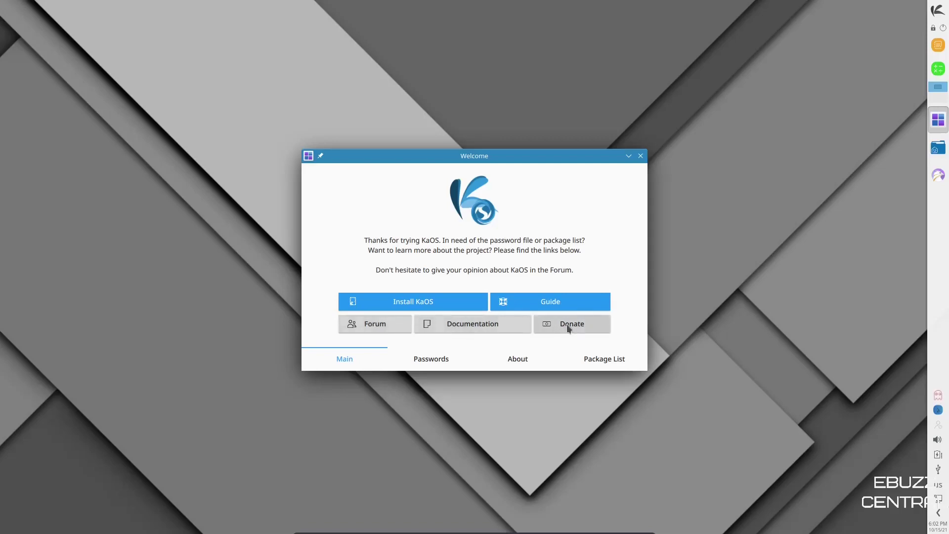
click(428, 358)
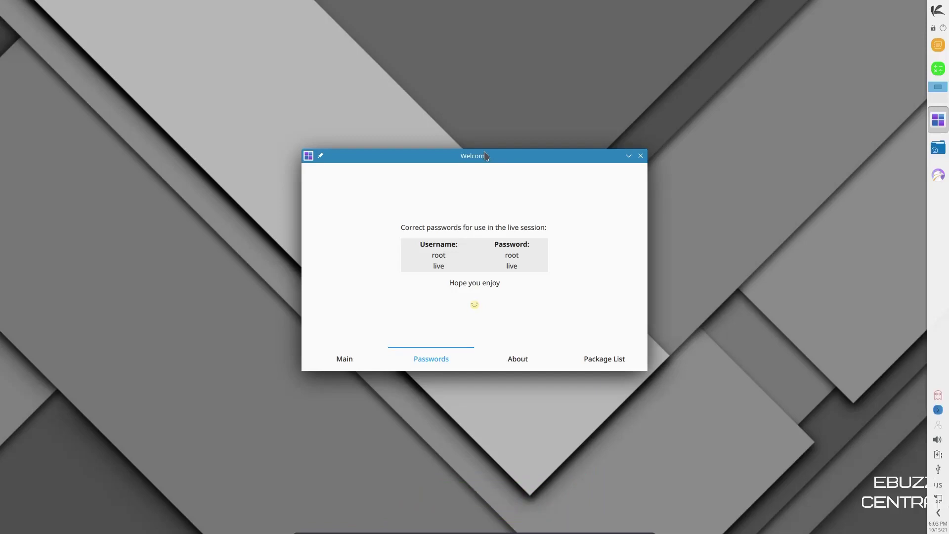
click(519, 366)
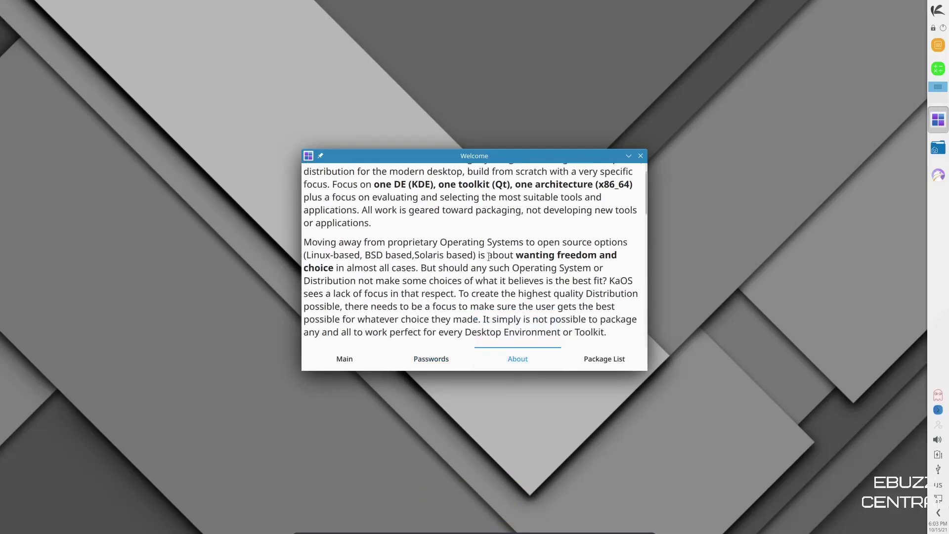
scroll(488, 256, down, 3)
scroll(488, 256, up, 3)
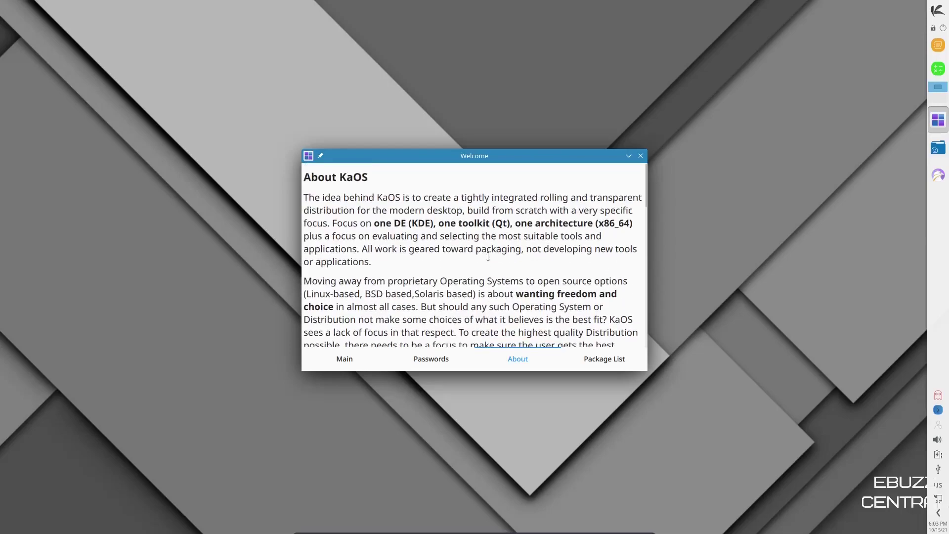
click(612, 357)
click(346, 363)
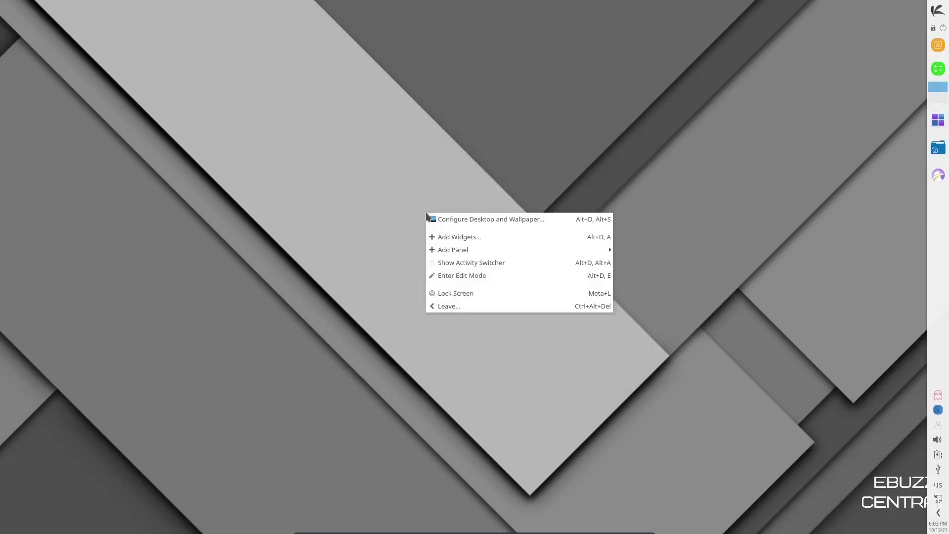
In Configure Desktop and Wallpaper, pick the Abstract wallpaper and apply it.
click(479, 218)
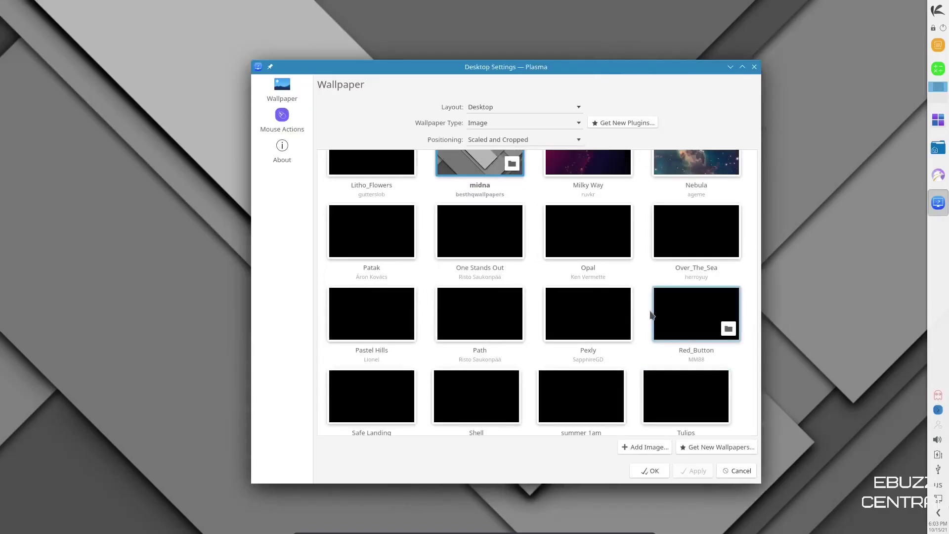
scroll(652, 312, up, 2)
scroll(653, 296, up, 10)
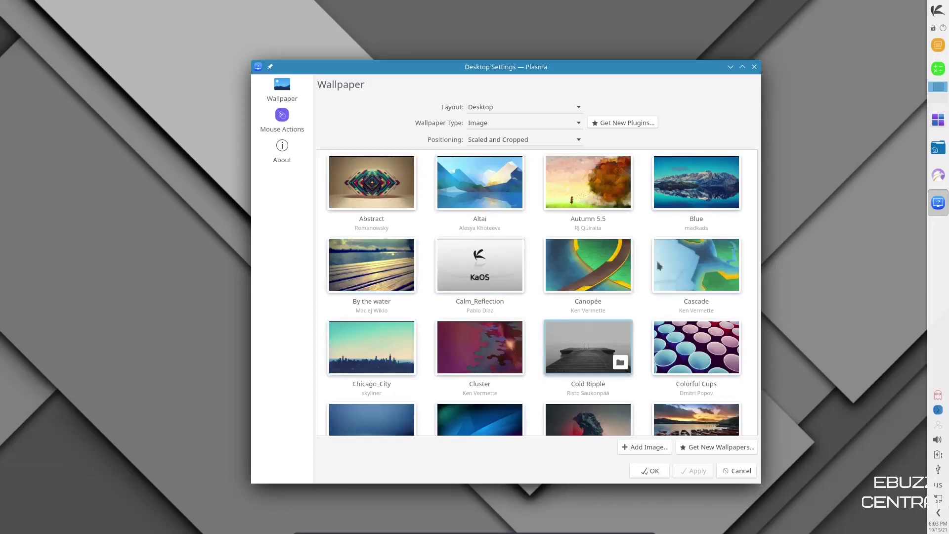
scroll(631, 254, down, 2)
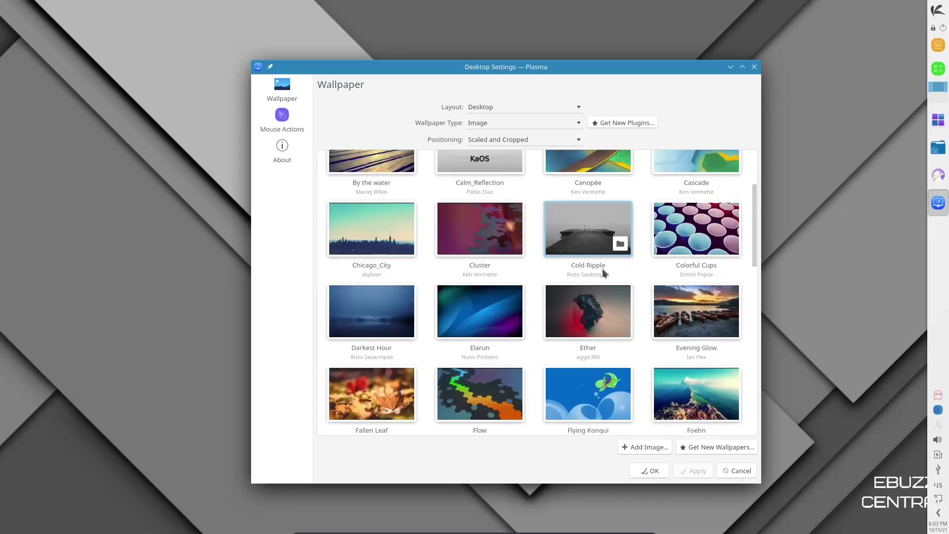
scroll(603, 273, down, 10)
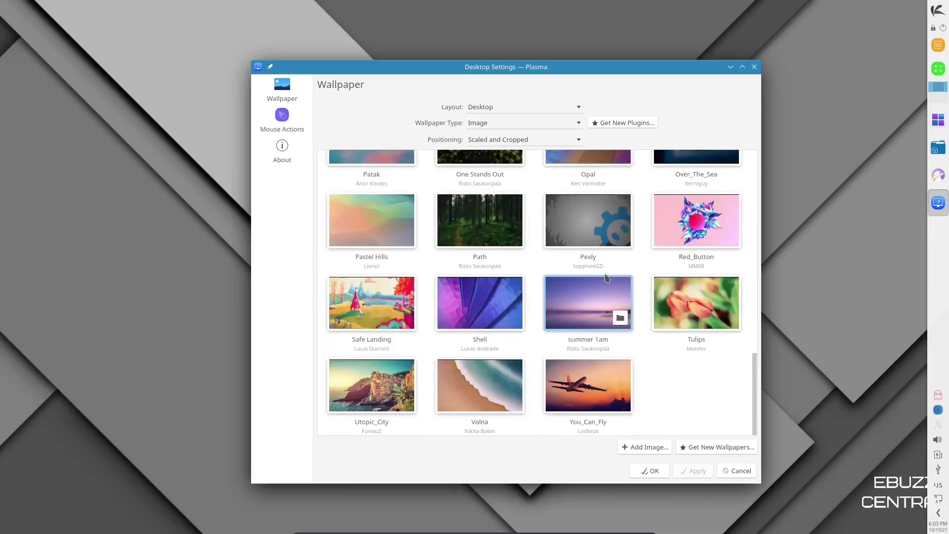
scroll(606, 277, up, 5)
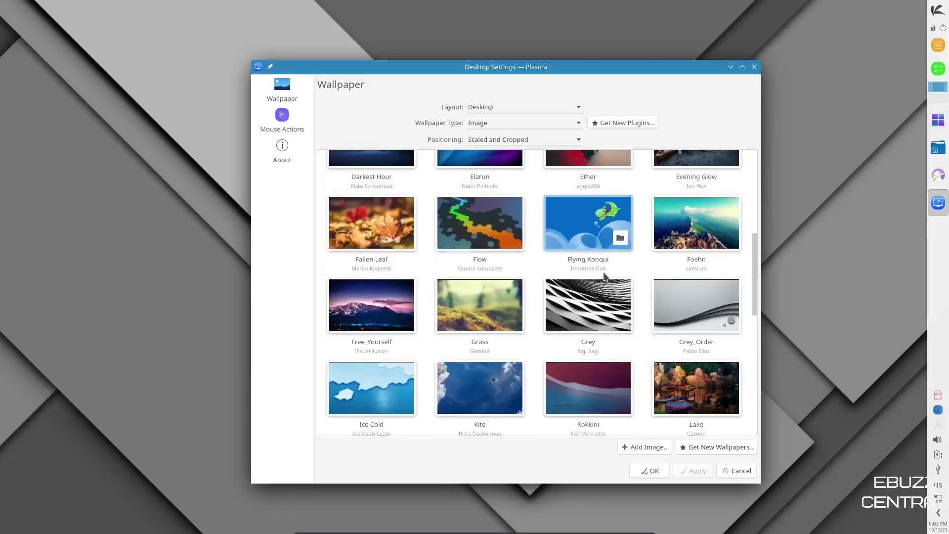
scroll(605, 276, up, 4)
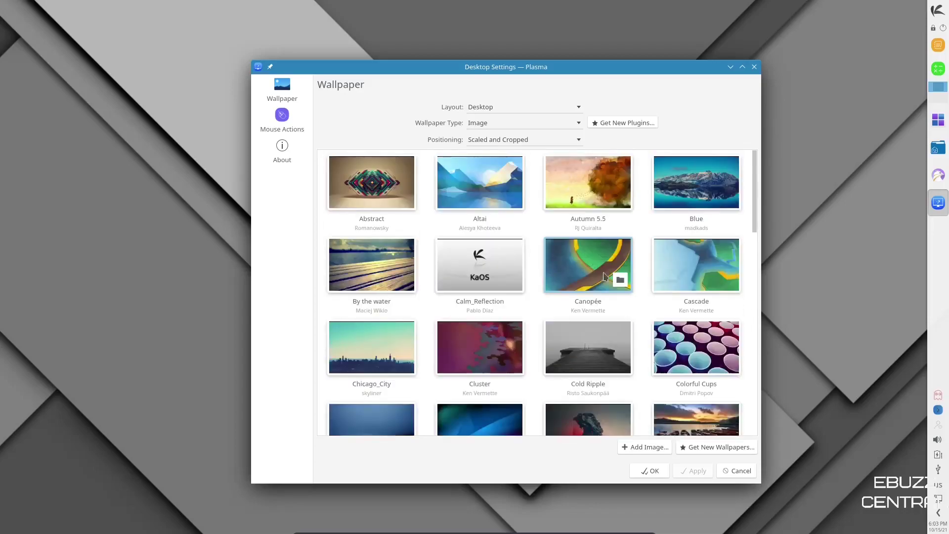
click(387, 198)
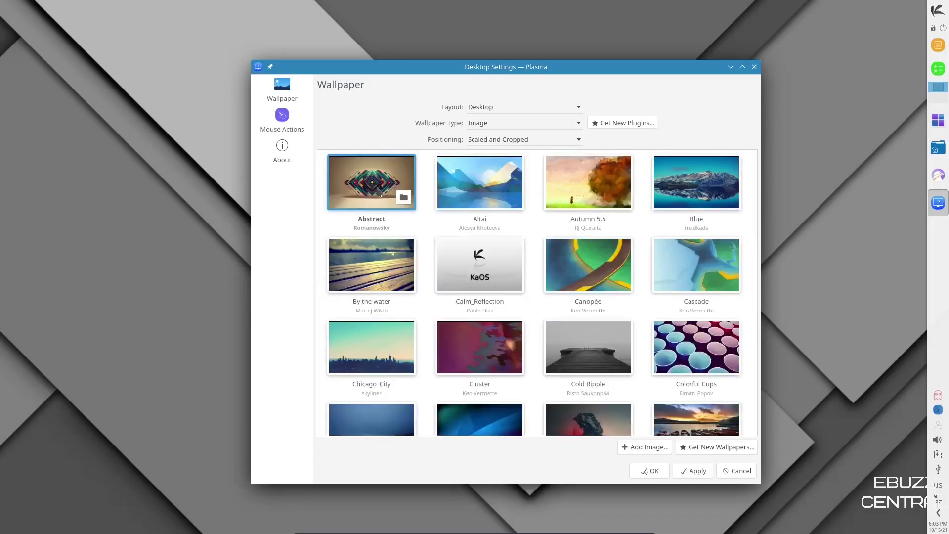
click(700, 471)
Switch the wallpaper to Blue, the mountain lake picture, and close the settings.
mouse_move(599, 68)
mouse_down()
mouse_move(612, 96)
mouse_move(647, 448)
mouse_move(619, 33)
mouse_move(608, 61)
mouse_up()
click(667, 163)
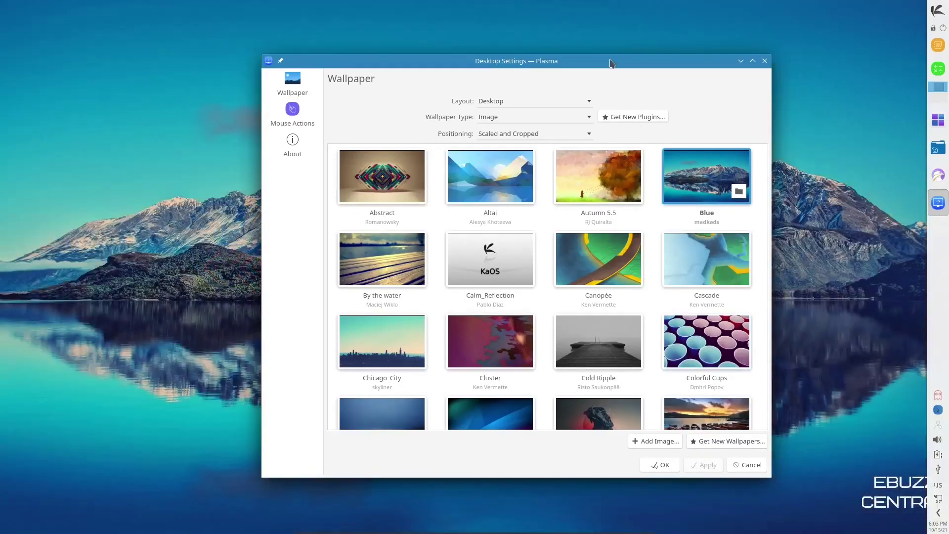
drag(609, 119, 582, 192)
click(742, 125)
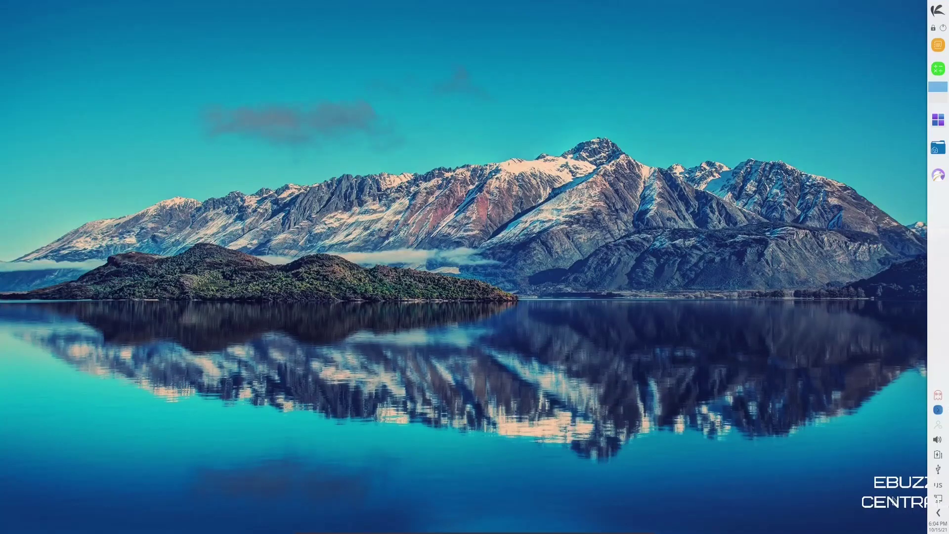
click(939, 514)
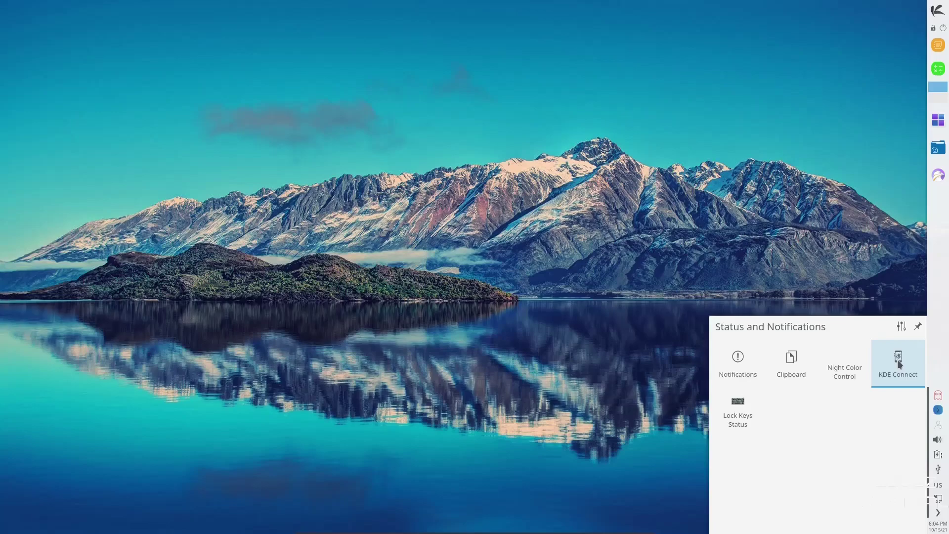
click(938, 512)
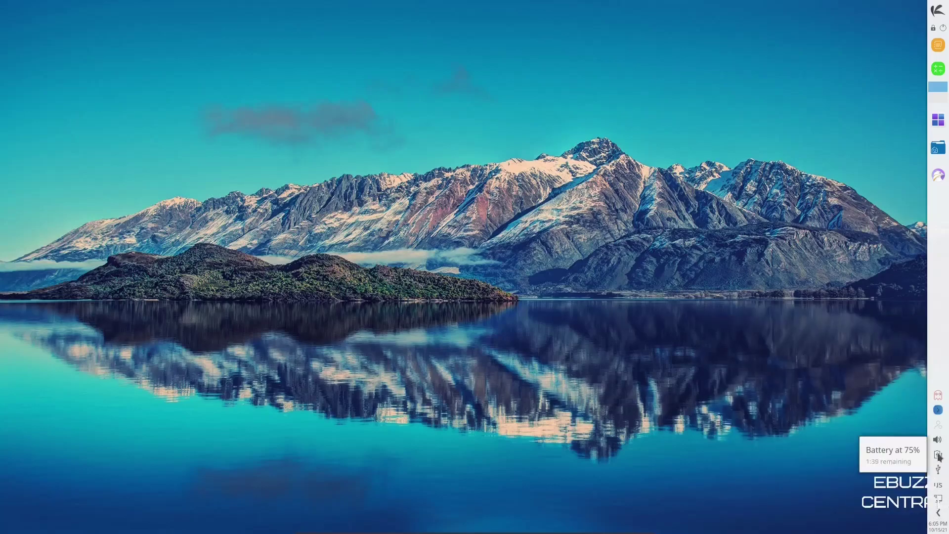
click(938, 410)
click(939, 410)
click(939, 411)
click(939, 411)
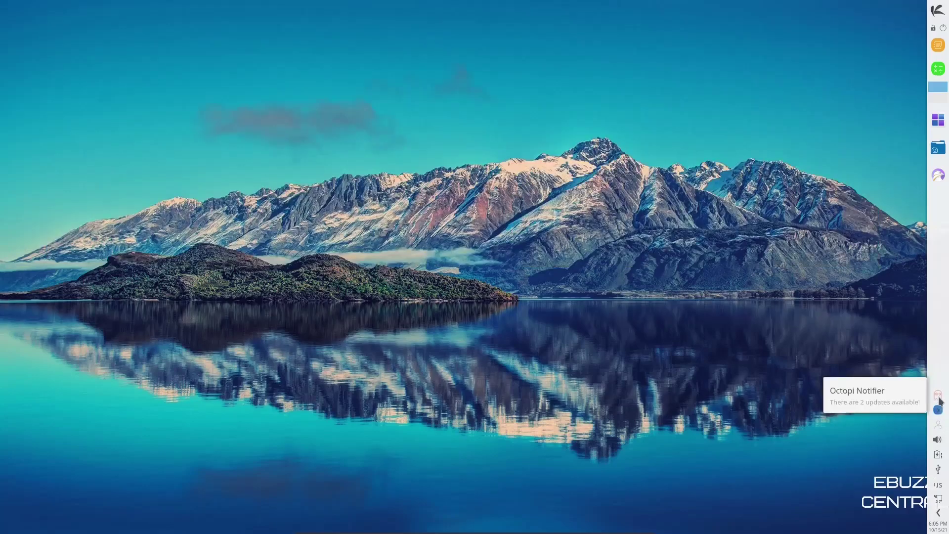
Launch Dolphin, enlarge its window, and set the hidden-files toolbar button to show only its icon.
click(939, 149)
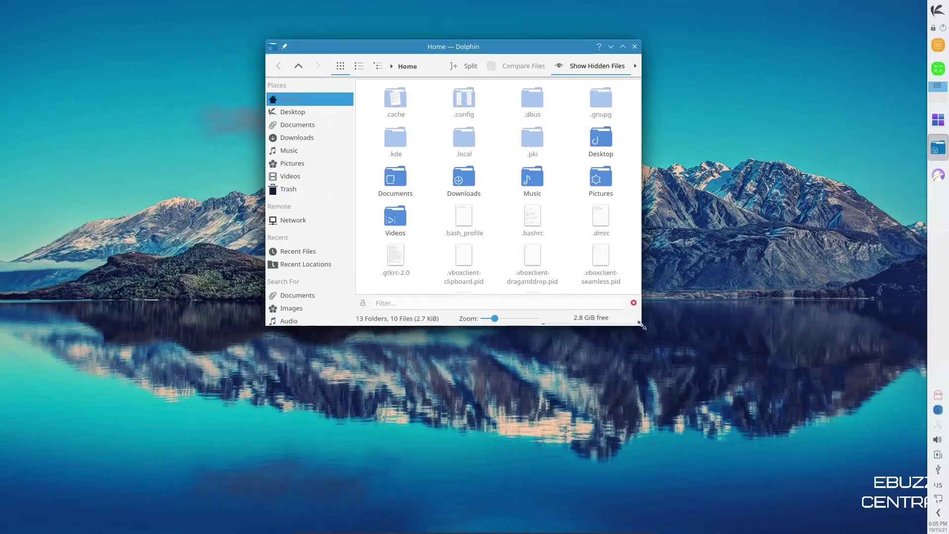
drag(638, 327, 707, 411)
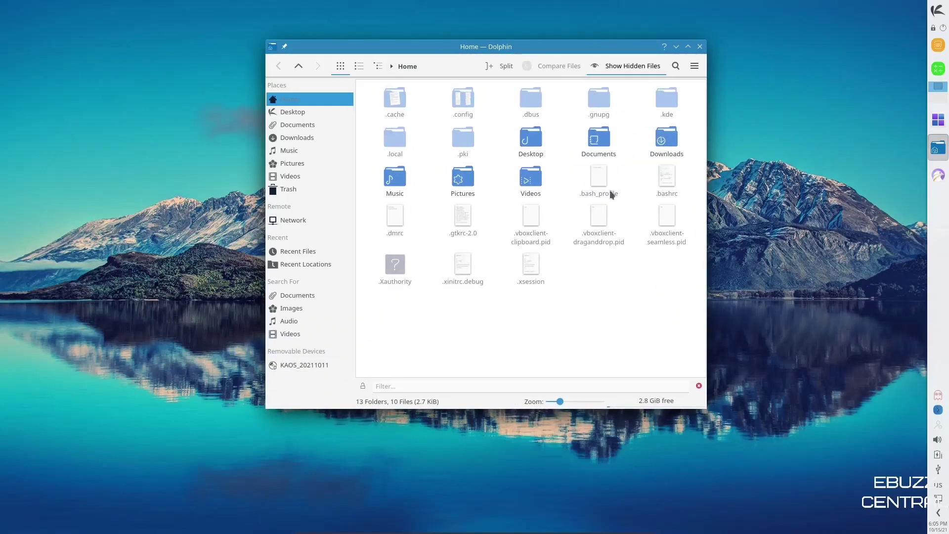
click(696, 67)
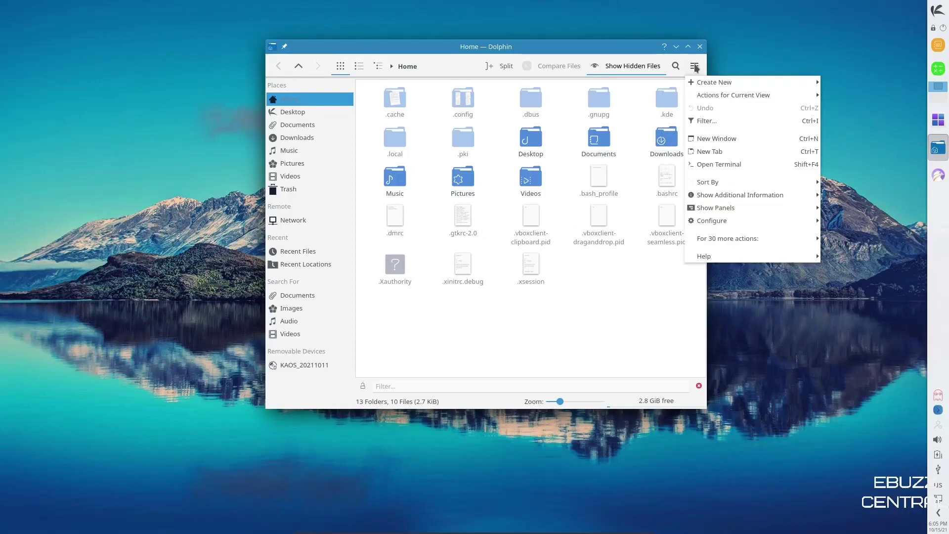
right_click(619, 67)
click(623, 74)
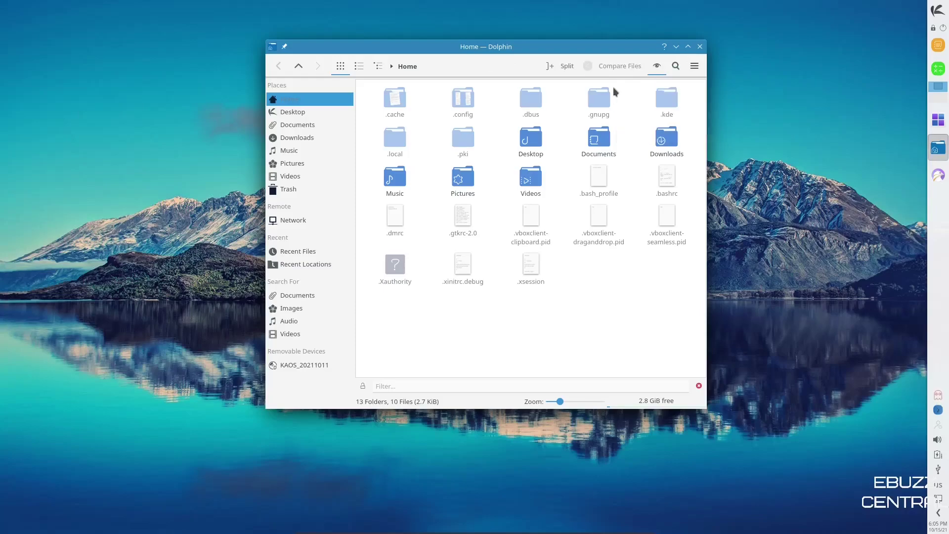
Visit Desktop, return to Home, and turn off Show Hidden Files.
click(292, 112)
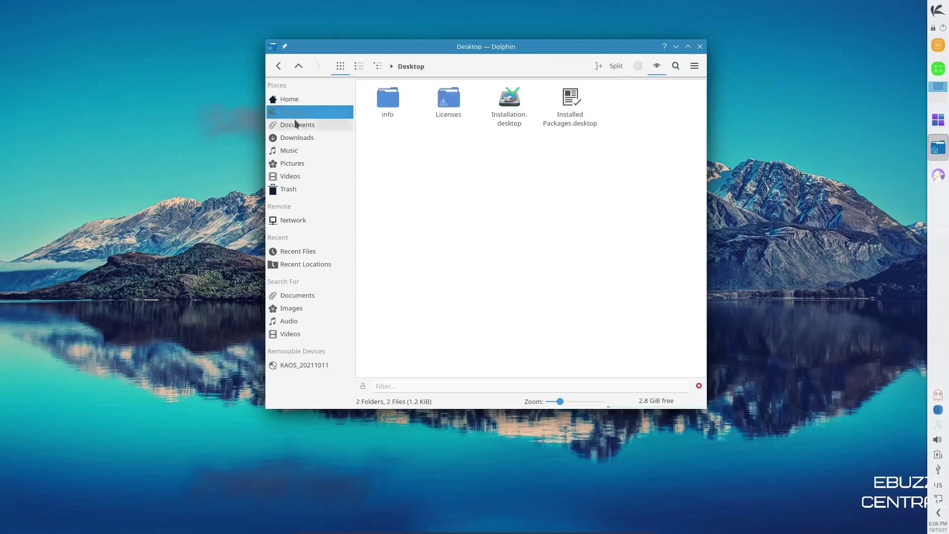
click(287, 100)
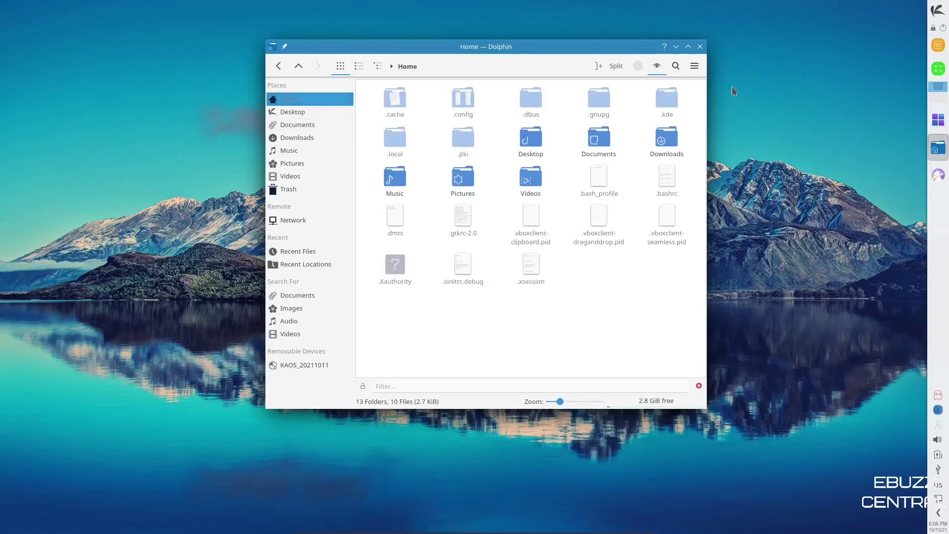
click(656, 66)
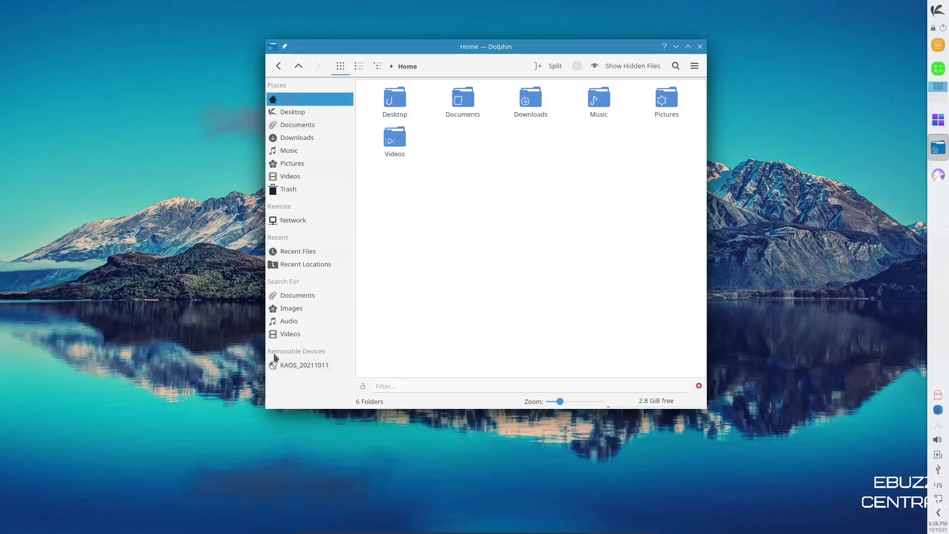
Hide the Recent and Search For sections from the Places panel.
right_click(283, 239)
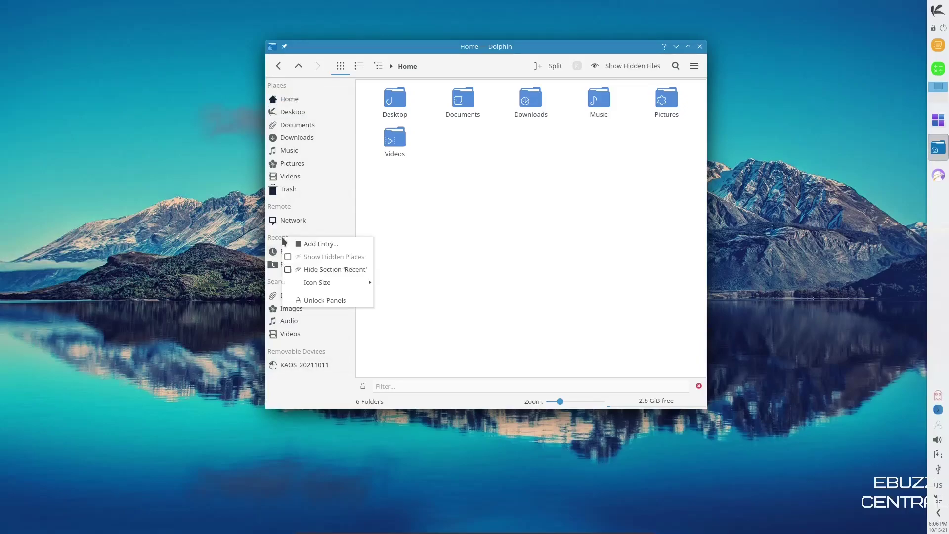
click(294, 270)
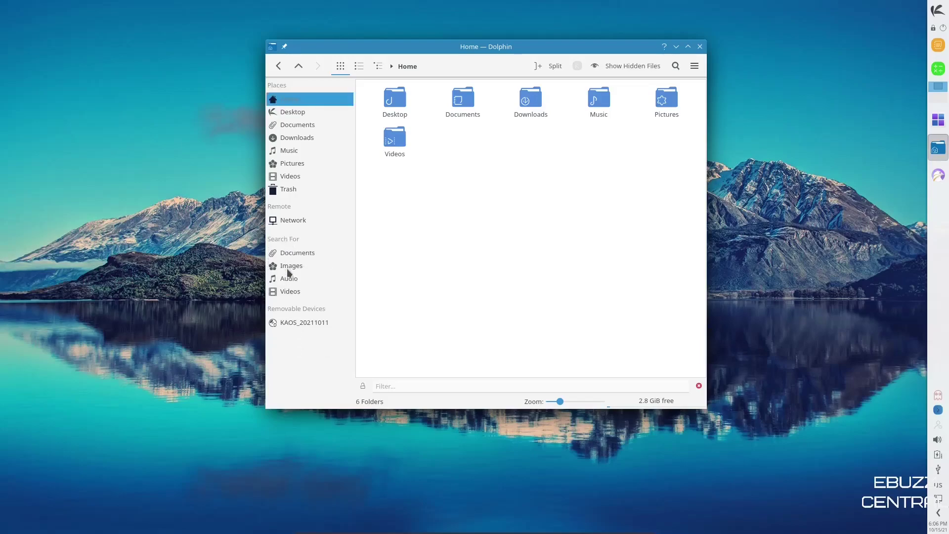
right_click(280, 236)
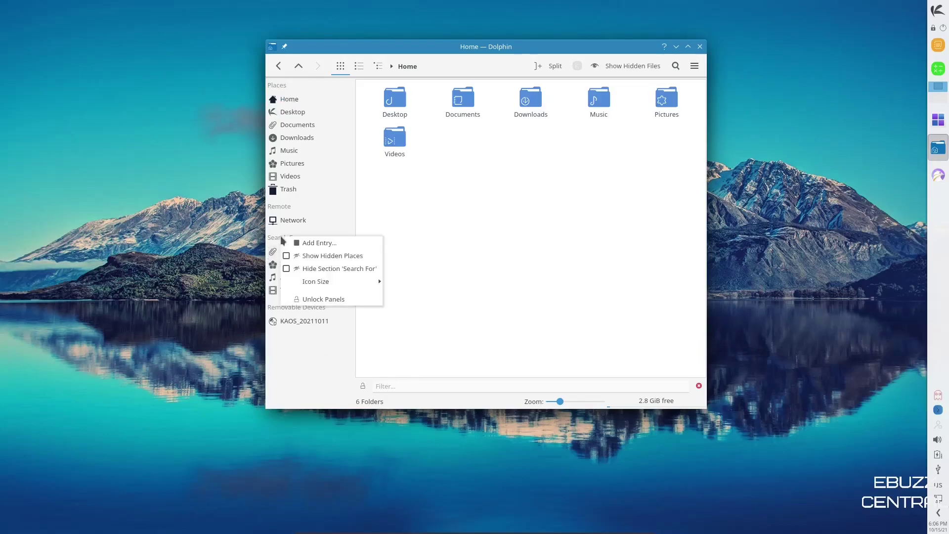
click(286, 269)
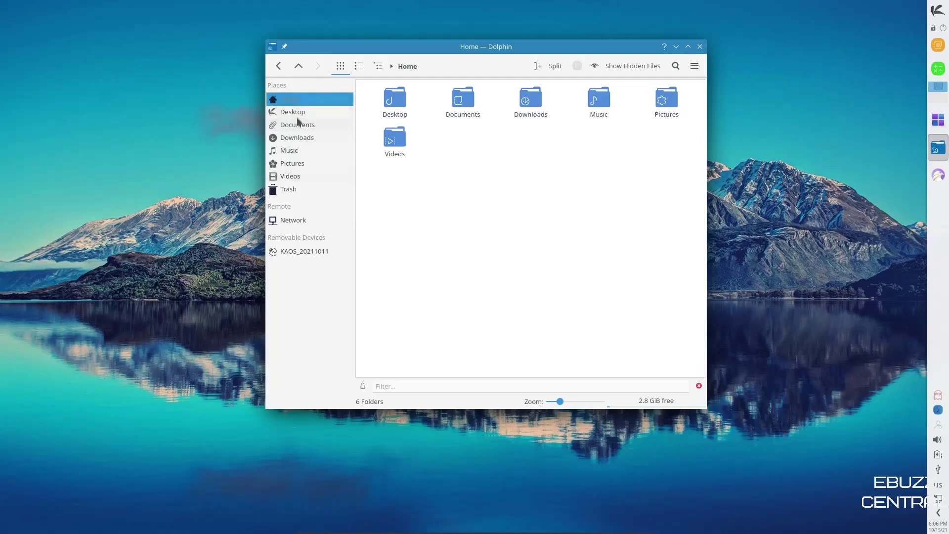
Set the Places icon size to Large 32x32, then to Huge 48x48.
right_click(302, 320)
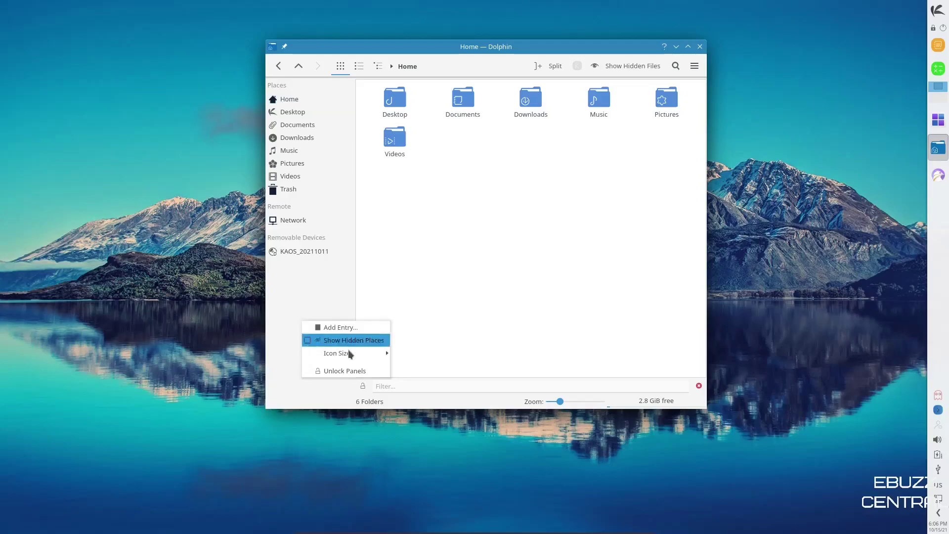
mouse_move(352, 357)
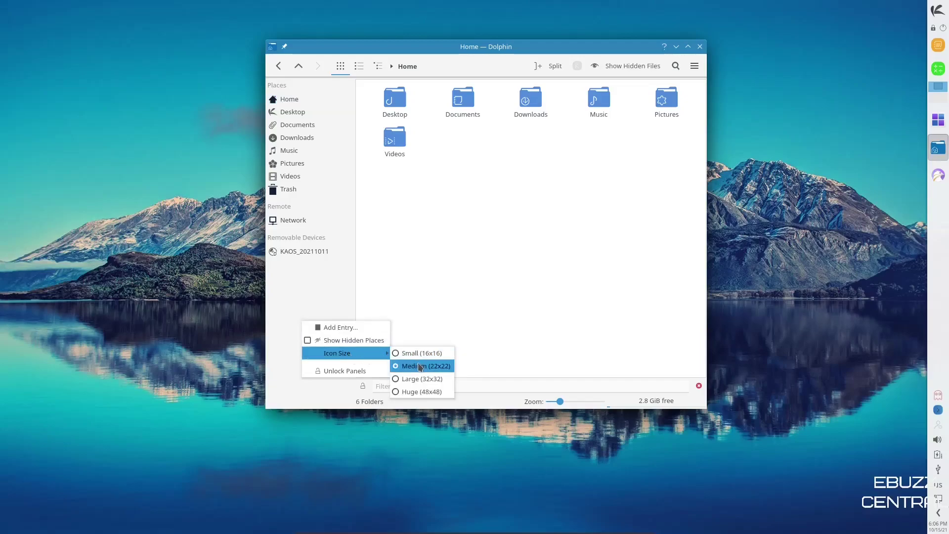
click(401, 377)
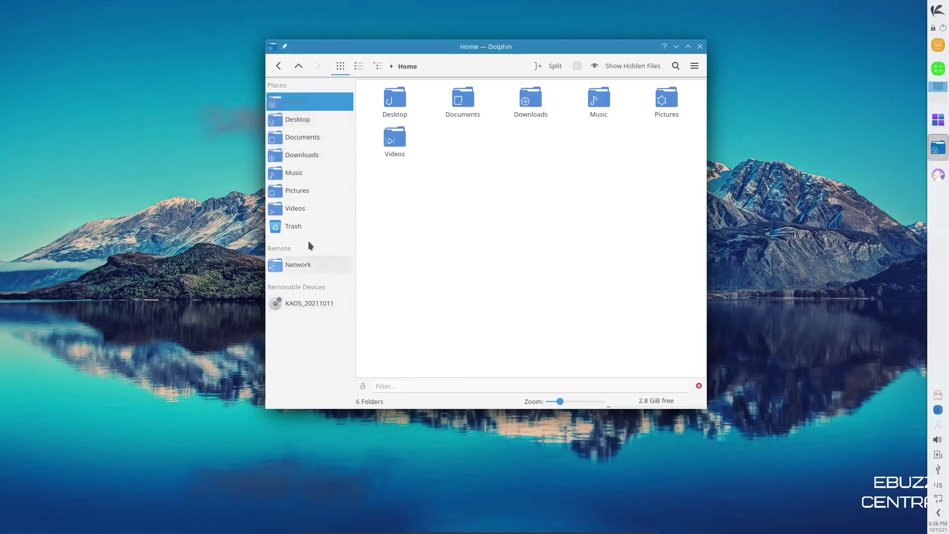
right_click(319, 352)
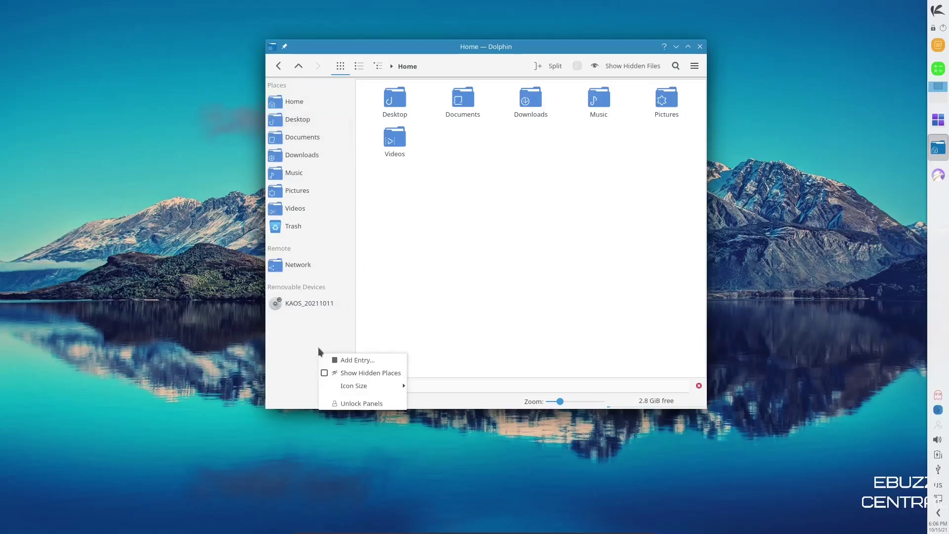
mouse_move(354, 387)
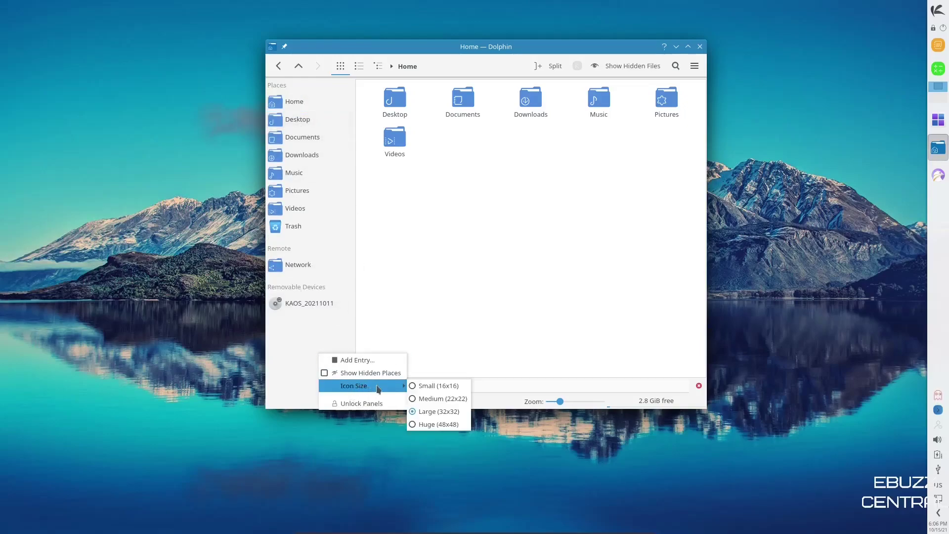
click(425, 424)
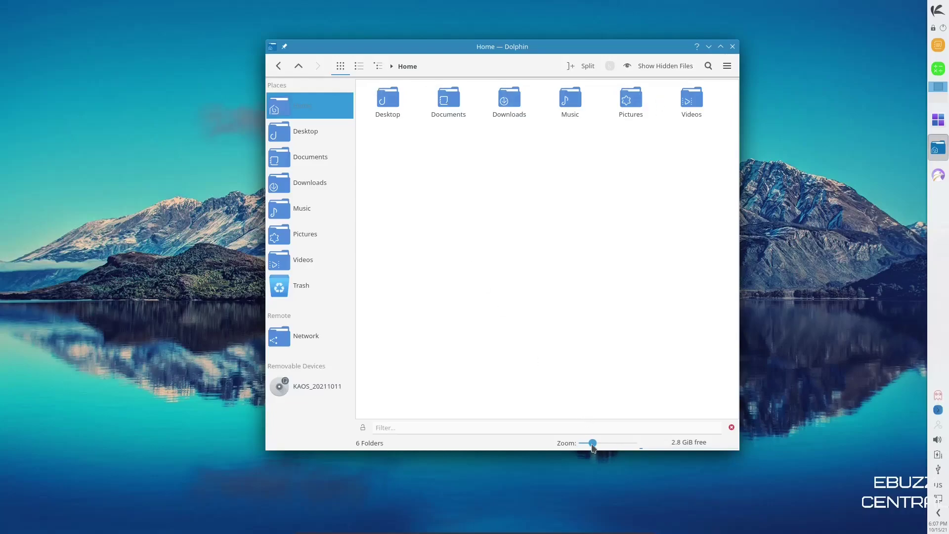
Raise the zoom slider to enlarge folder icons, then close Dolphin.
drag(593, 445, 602, 447)
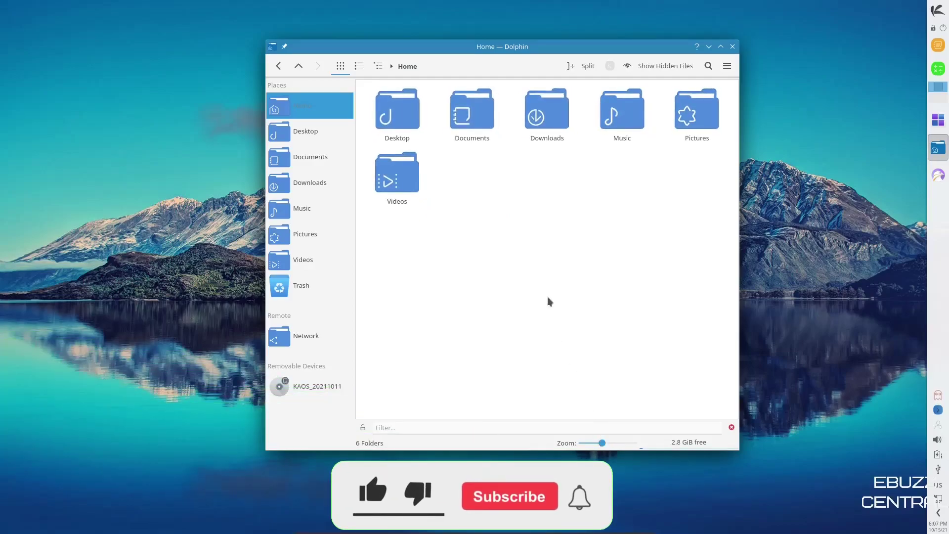
drag(542, 48, 519, 67)
click(692, 78)
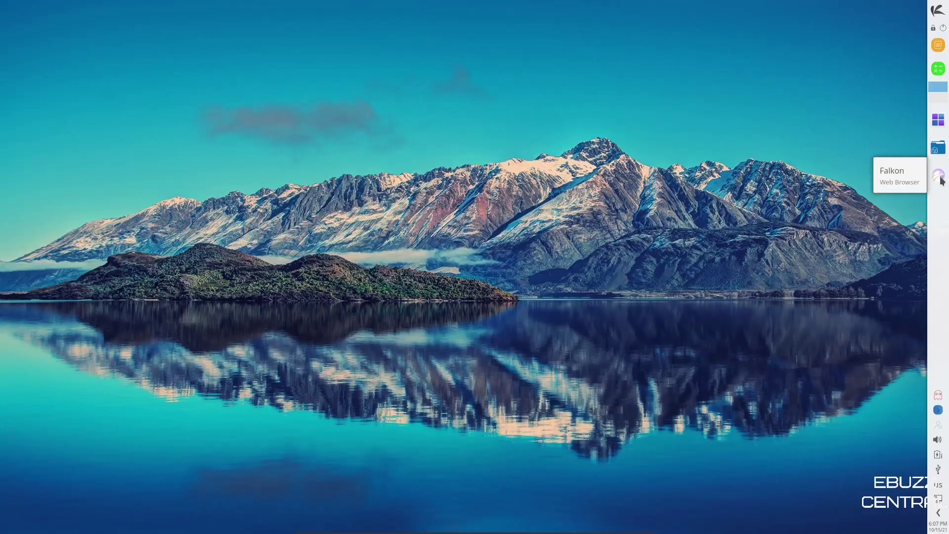
Open the launcher and browse its categories down to Settings, listing Kvantum Manager and System Settings.
click(938, 13)
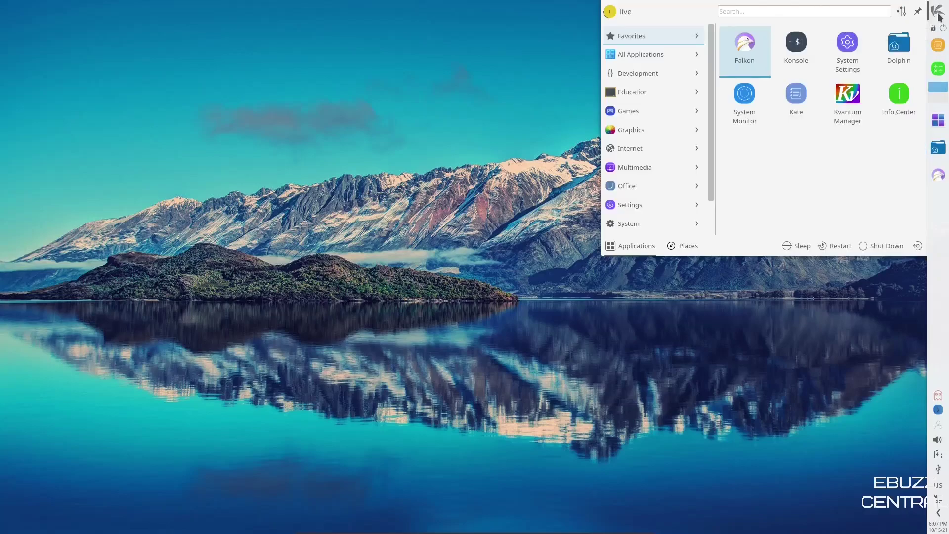
mouse_move(644, 74)
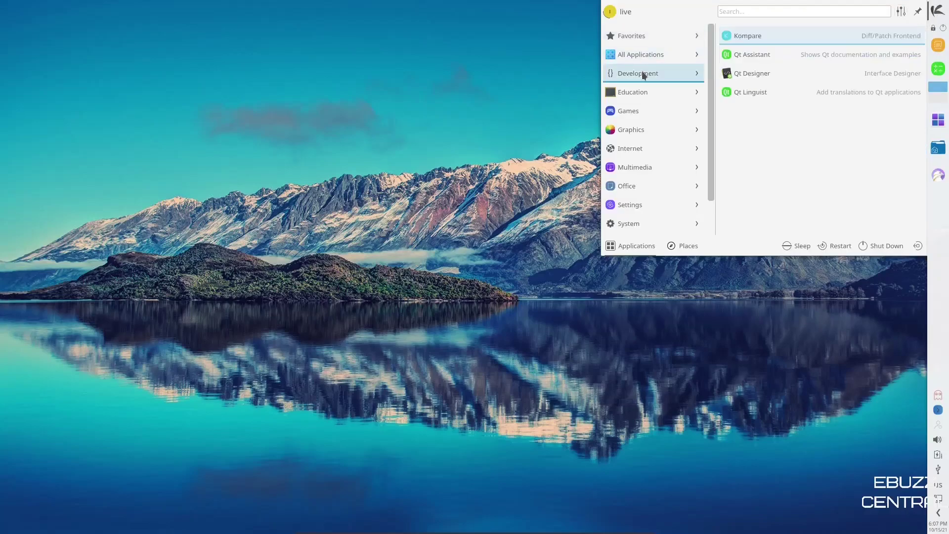
mouse_move(638, 96)
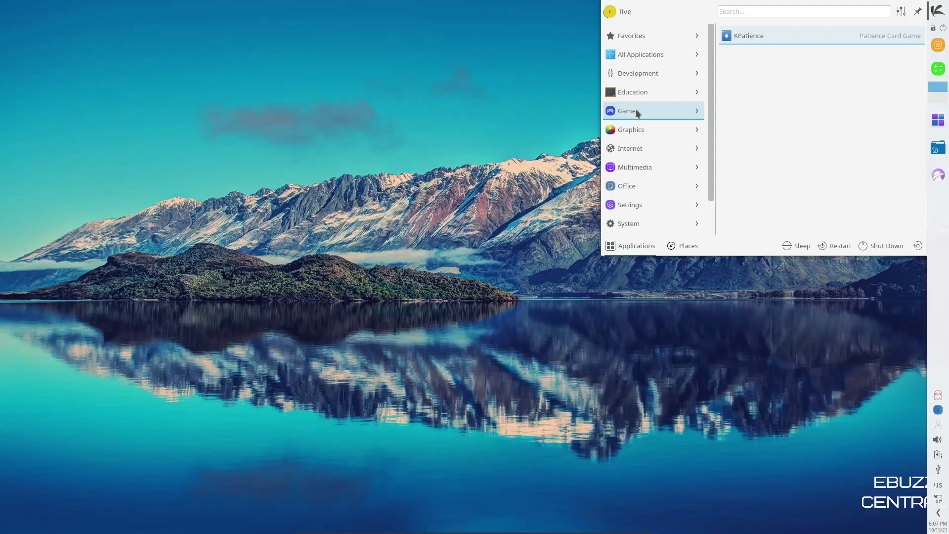
mouse_move(640, 129)
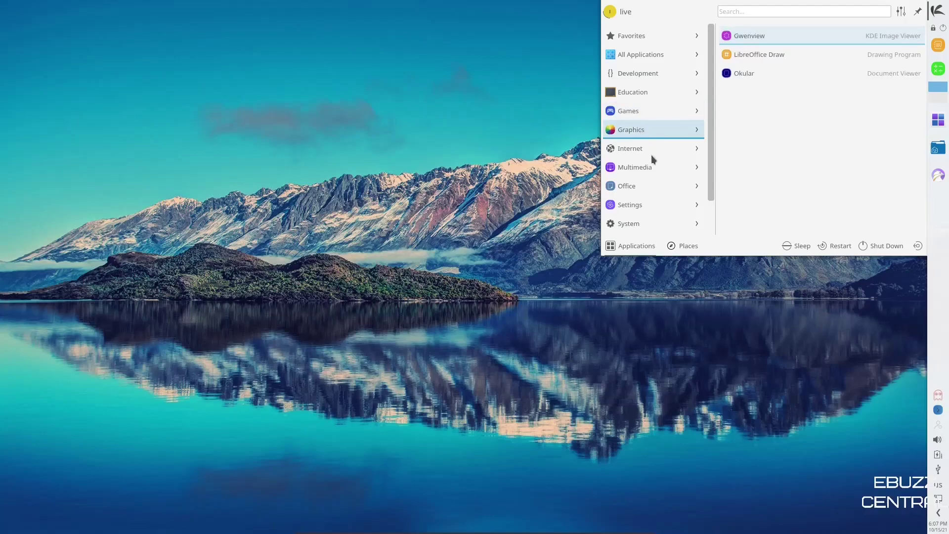
mouse_move(651, 150)
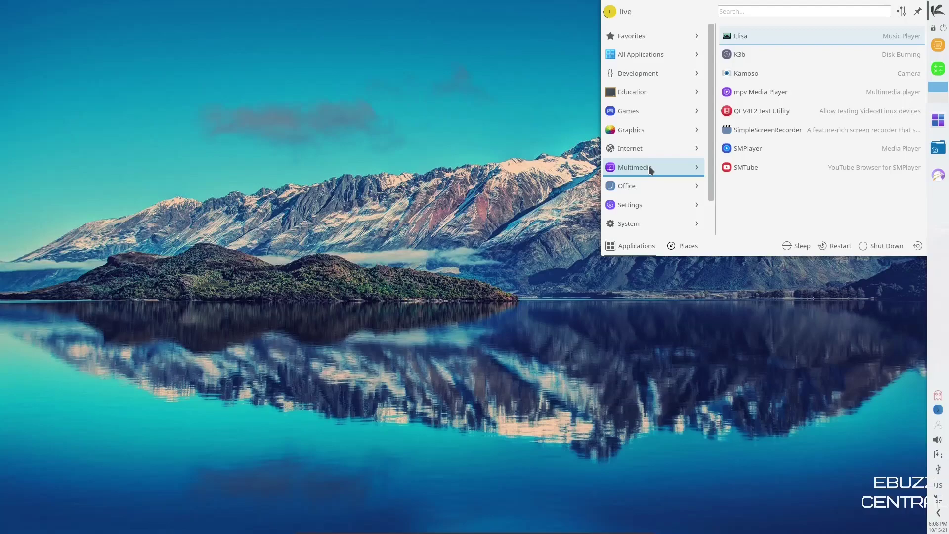
mouse_move(652, 184)
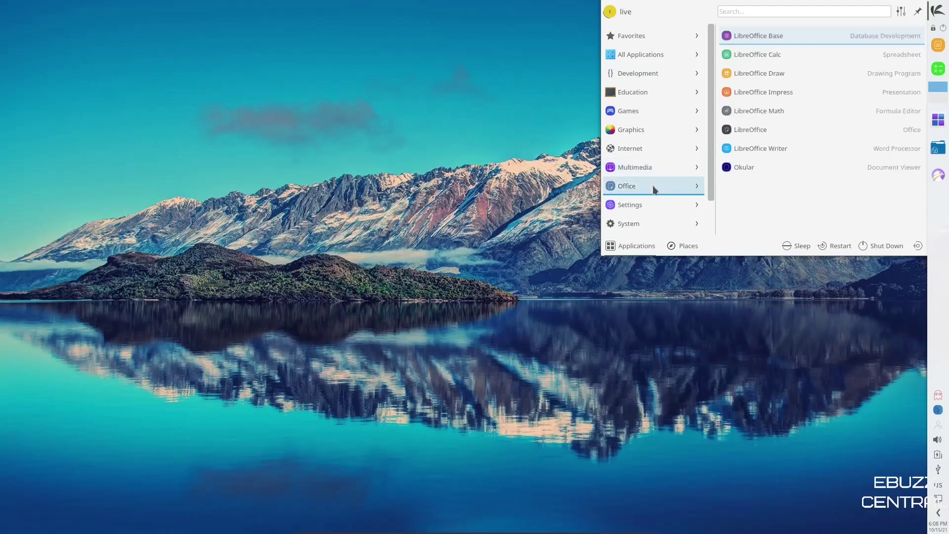
mouse_move(666, 207)
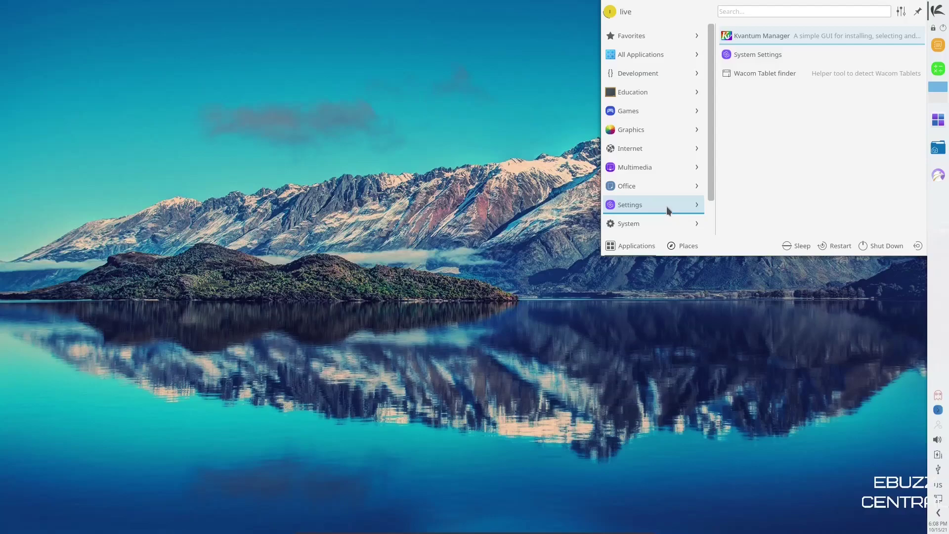
Launch System Settings and apply the Dark Theme from Quick Settings.
click(767, 56)
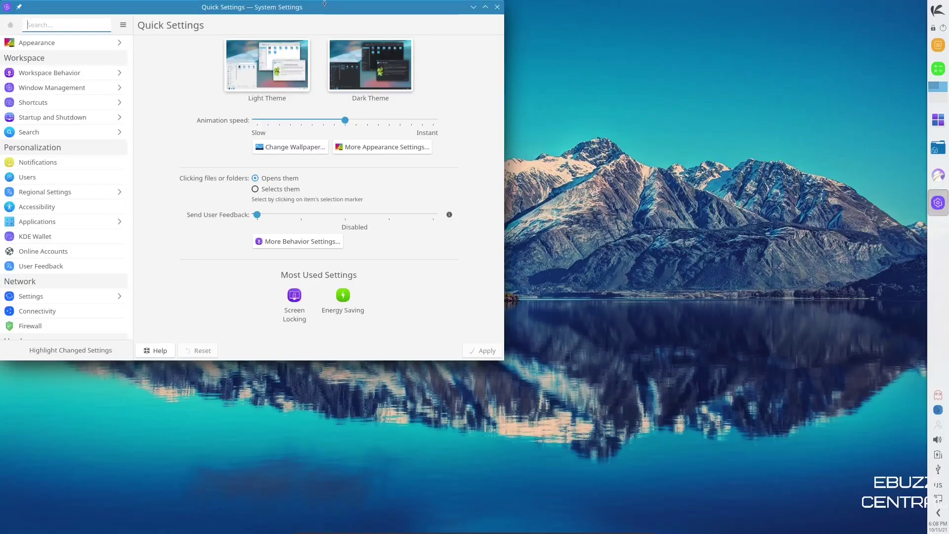
drag(317, 8, 527, 59)
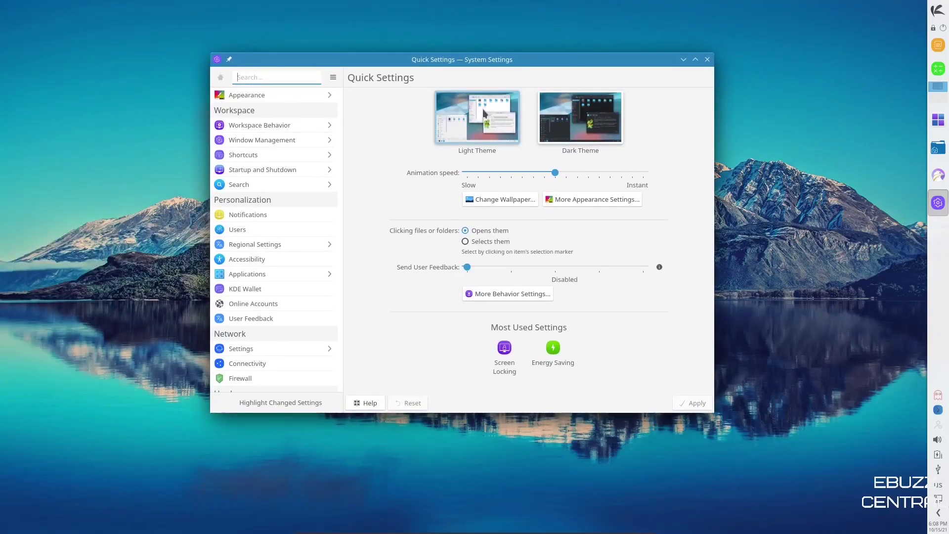
click(569, 123)
click(700, 402)
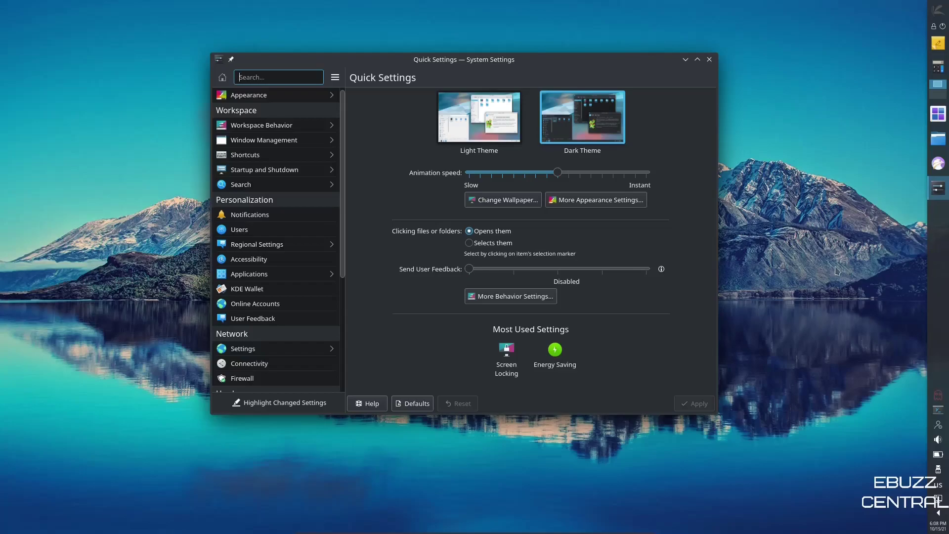
Set clicking files or folders to 'Selects them' and apply.
mouse_move(611, 69)
mouse_down()
mouse_move(606, 91)
mouse_move(568, 78)
mouse_move(627, 75)
mouse_up()
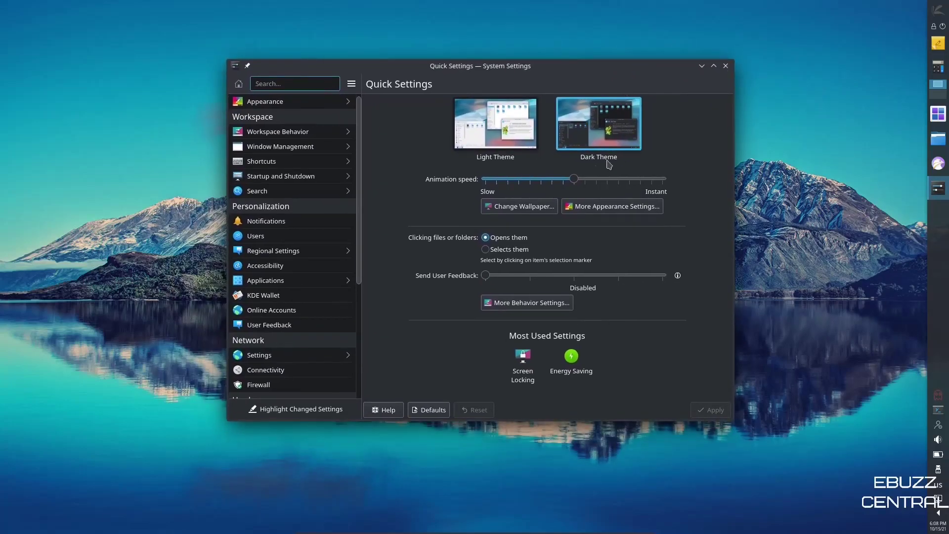
click(486, 250)
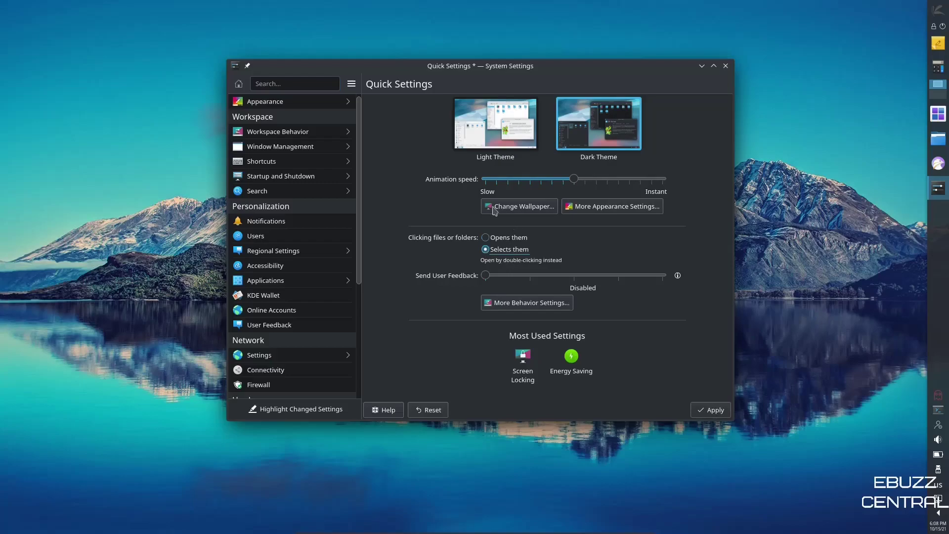
click(715, 410)
click(270, 102)
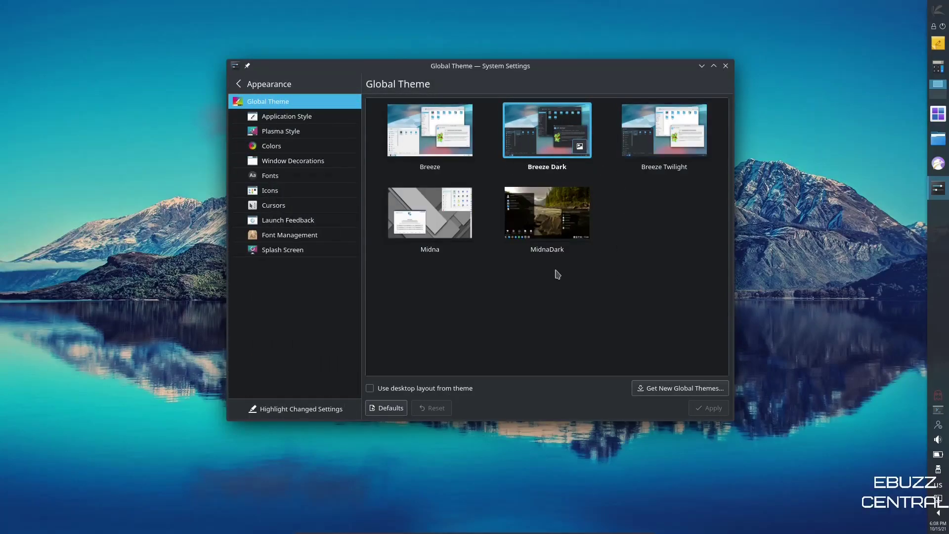
click(546, 218)
click(708, 408)
click(939, 11)
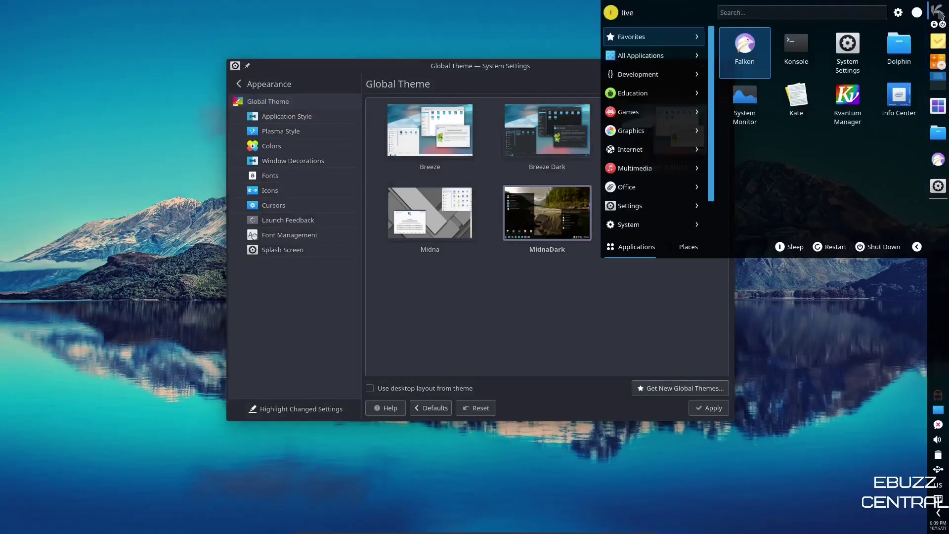
click(939, 11)
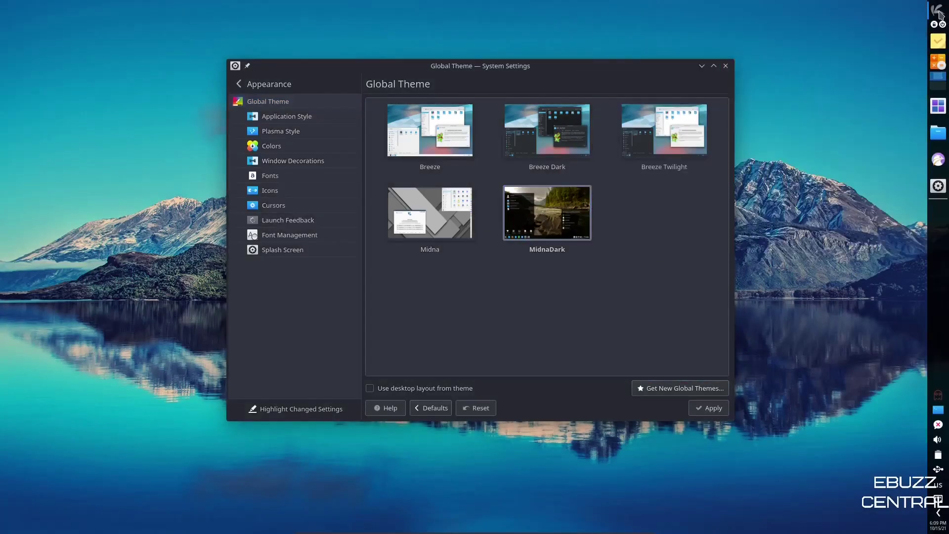
click(939, 514)
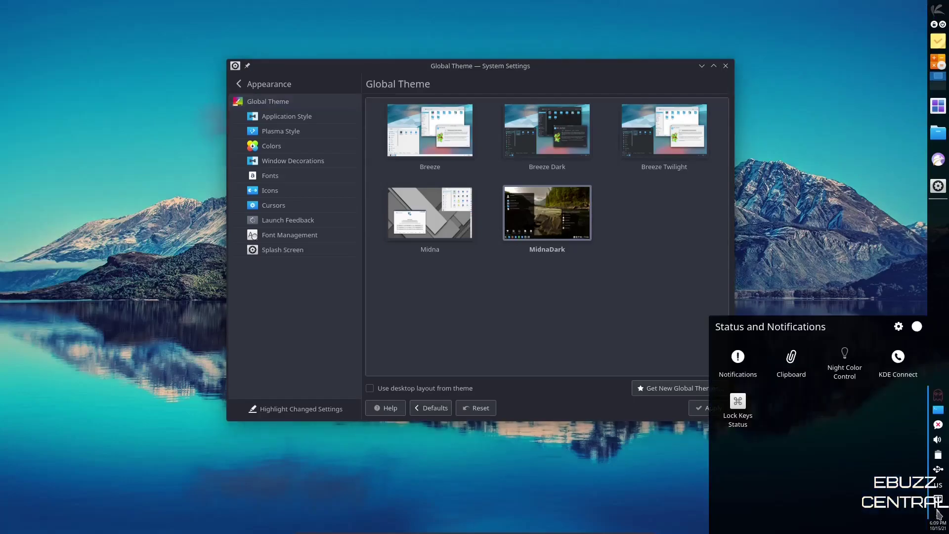
click(806, 131)
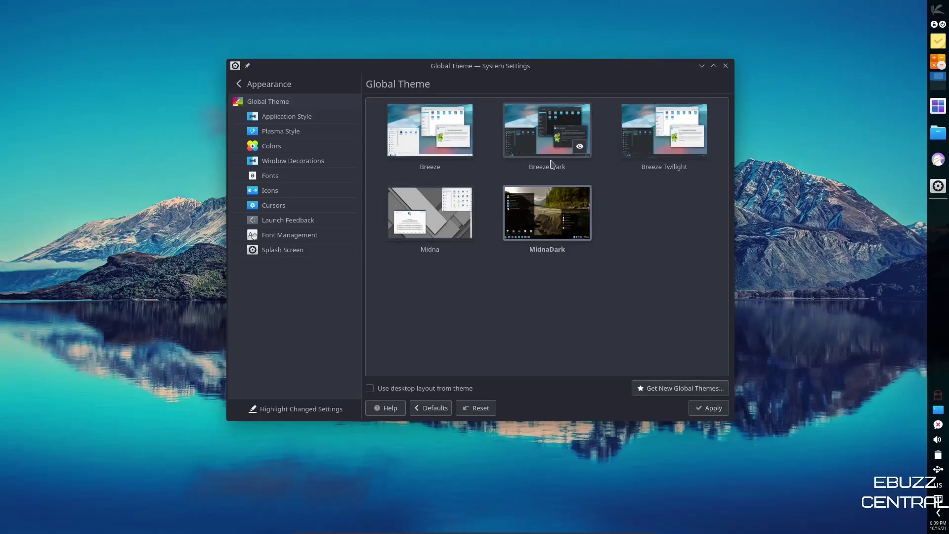
click(676, 389)
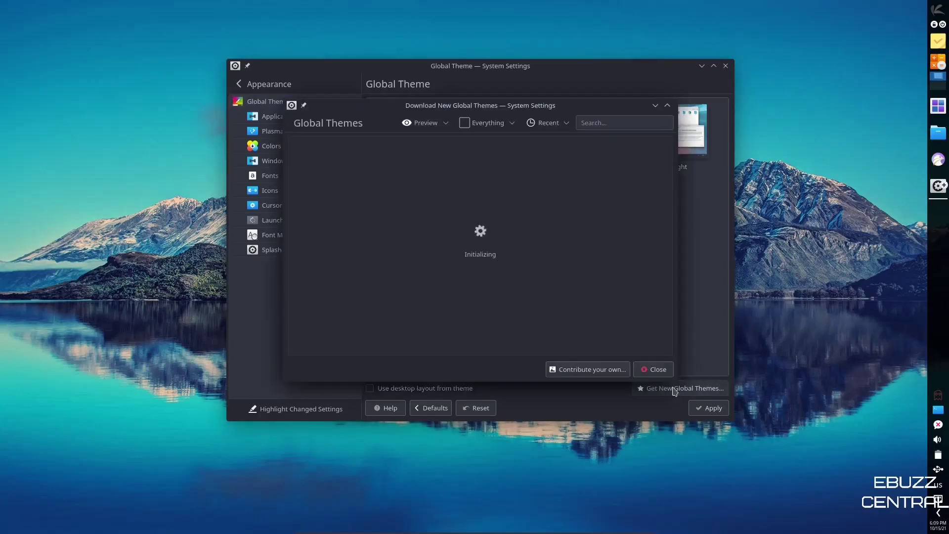
click(544, 124)
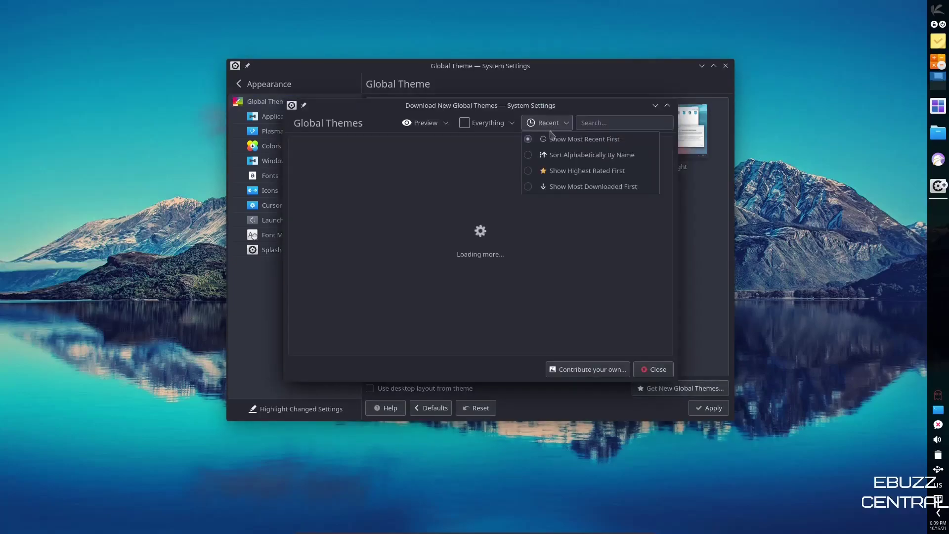
click(529, 172)
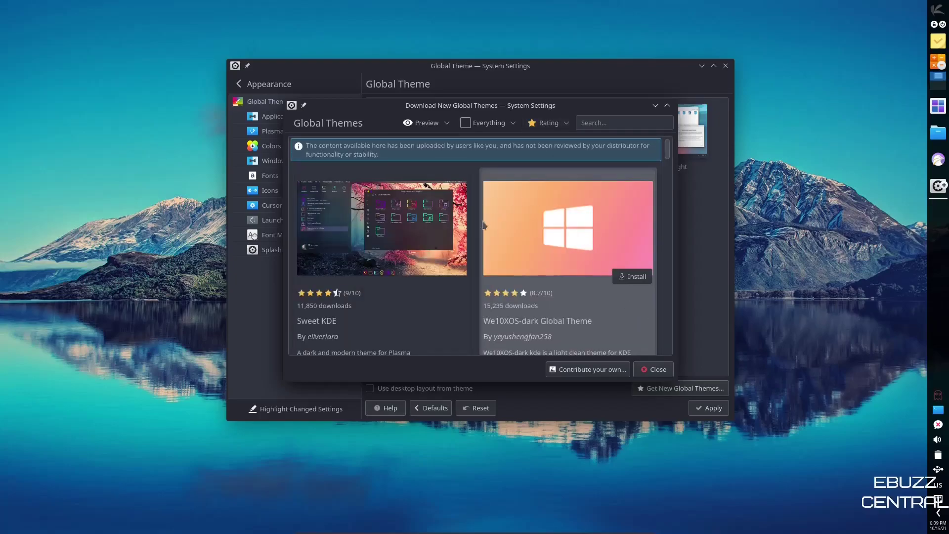
scroll(480, 227, down, 5)
scroll(479, 227, up, 3)
scroll(479, 227, up, 3)
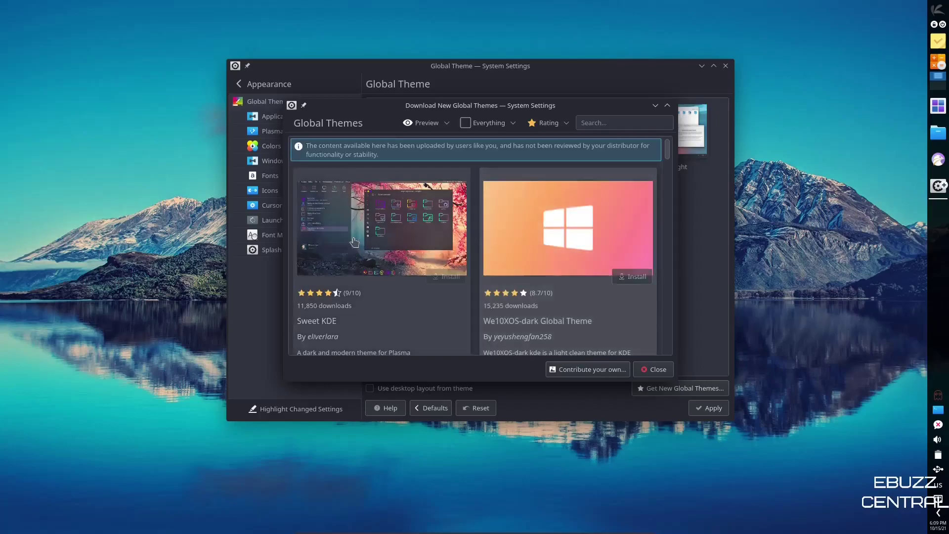
mouse_move(633, 281)
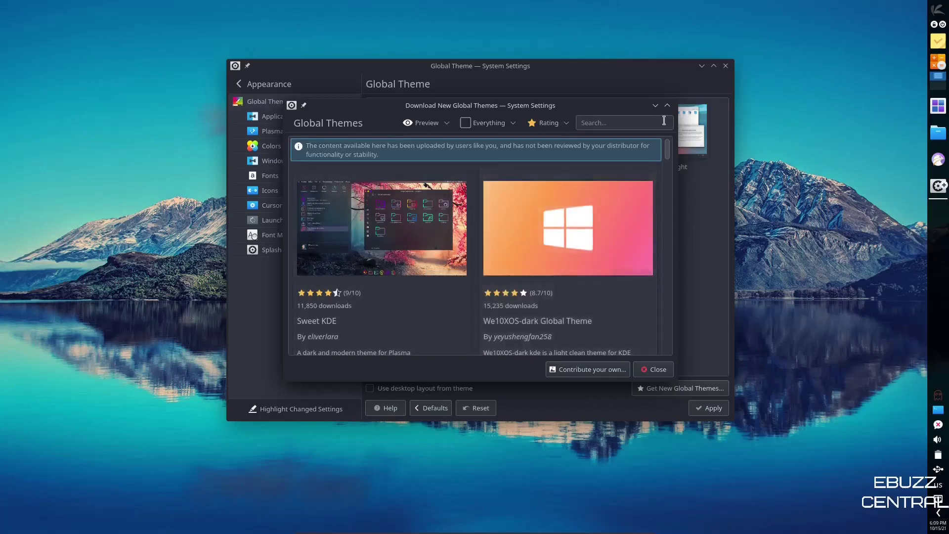
click(658, 369)
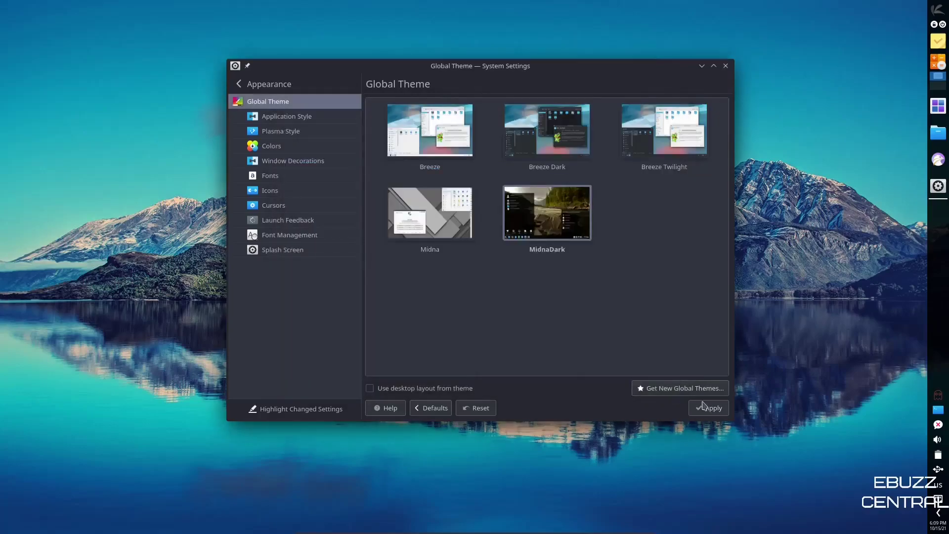
After glancing at Application and Plasma Style, set all fonts to size 12 via Adjust All Fonts and apply.
click(301, 118)
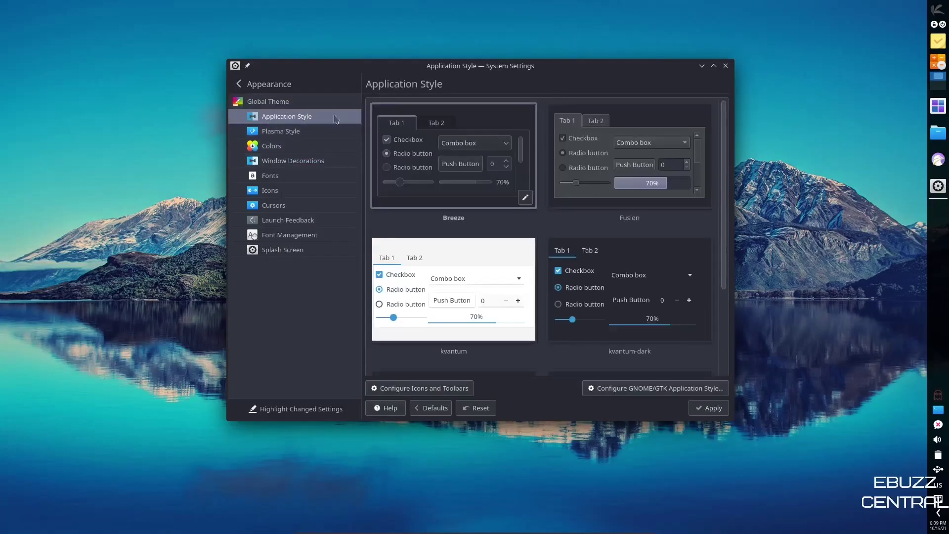
click(292, 132)
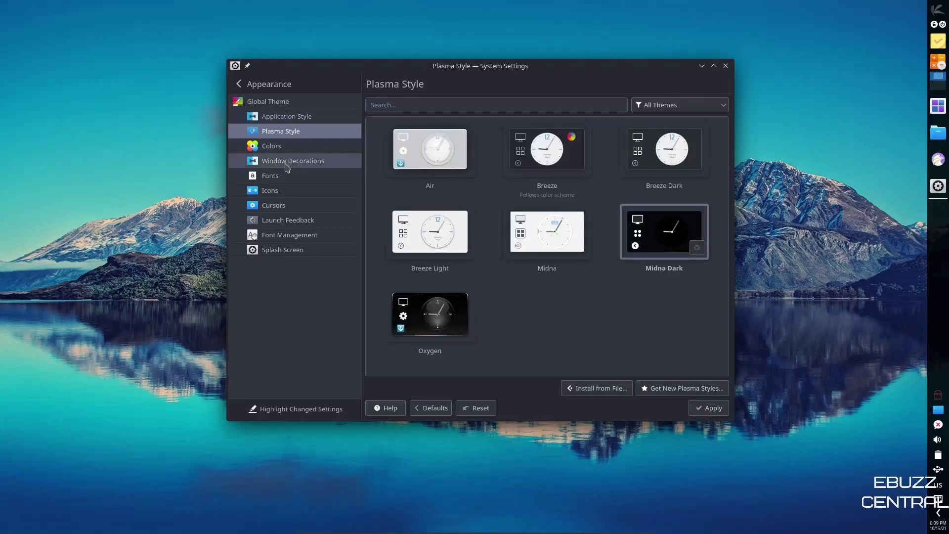
click(271, 176)
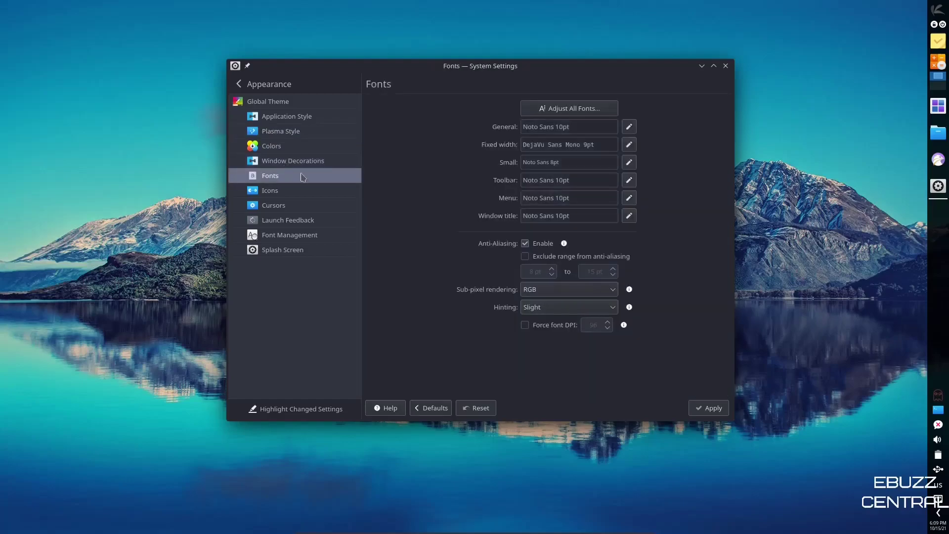
click(603, 113)
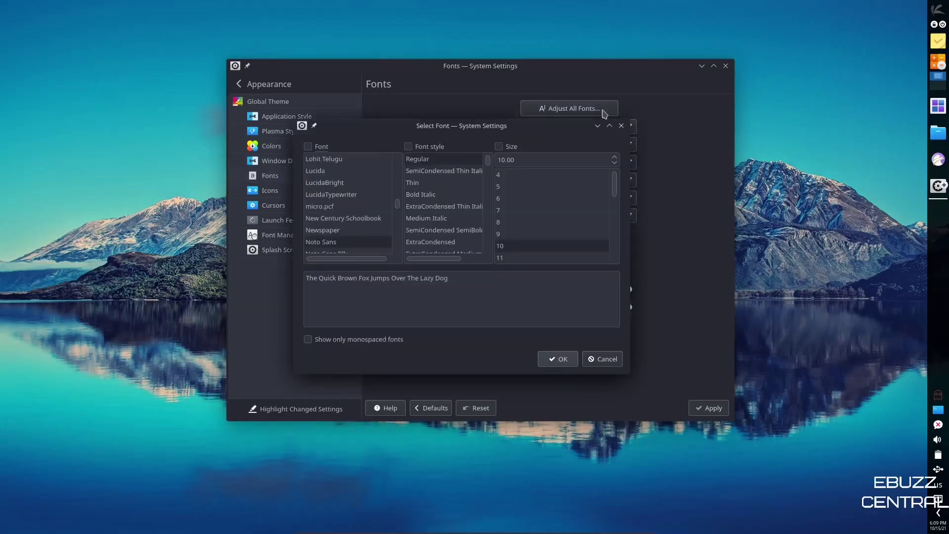
click(602, 359)
click(582, 109)
click(499, 147)
scroll(548, 224, down, 1)
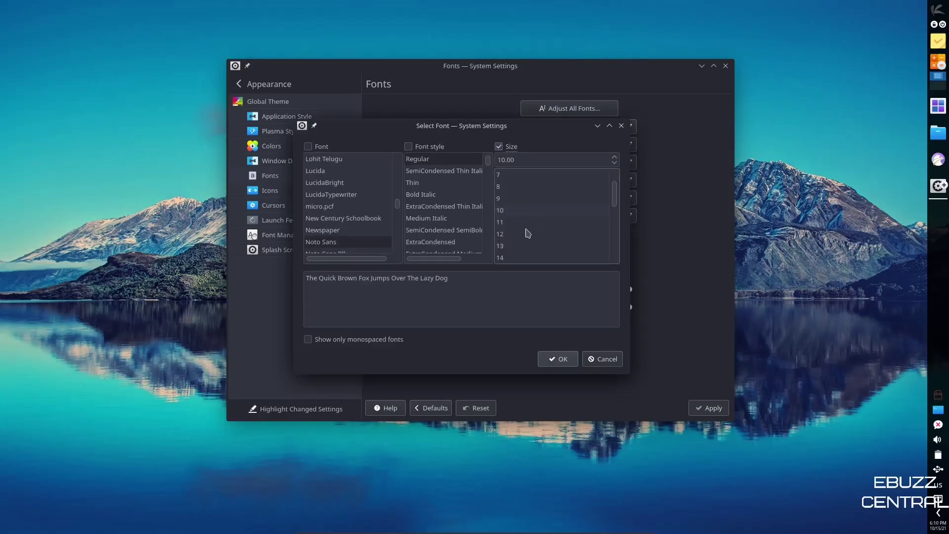
click(501, 234)
click(561, 359)
click(708, 408)
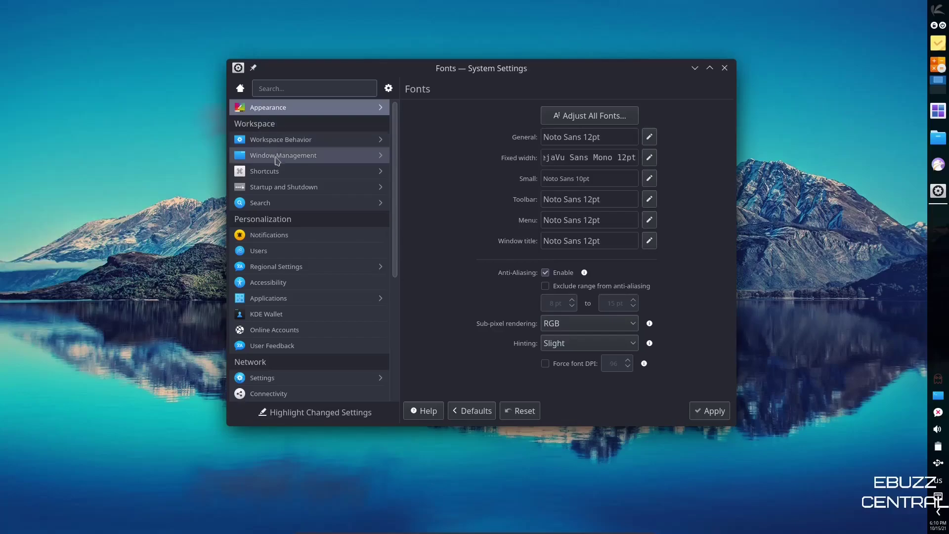
Visit Online Accounts, then open About this System showing KaOS, Plasma 5.23.0 and Kernel 5.14.11-1.
mouse_move(275, 165)
scroll(294, 181, down, 2)
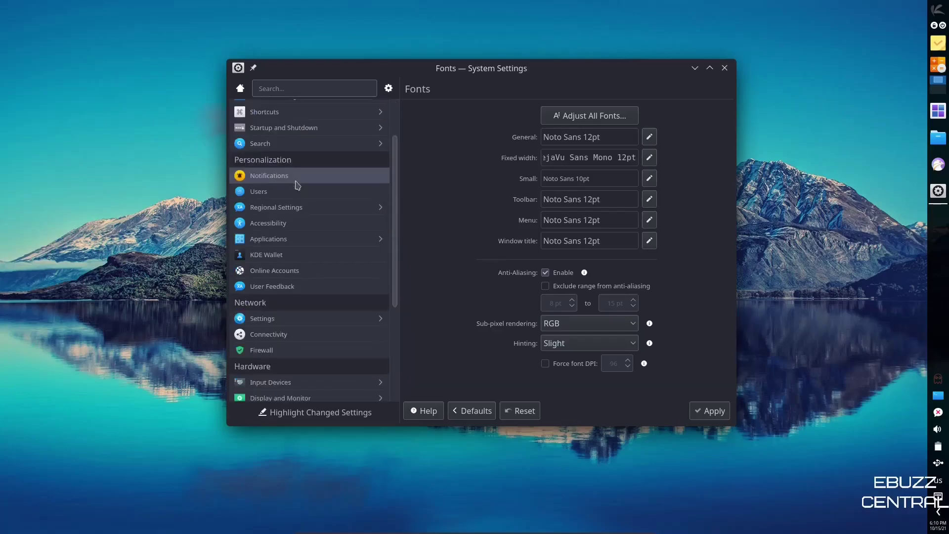
mouse_move(305, 187)
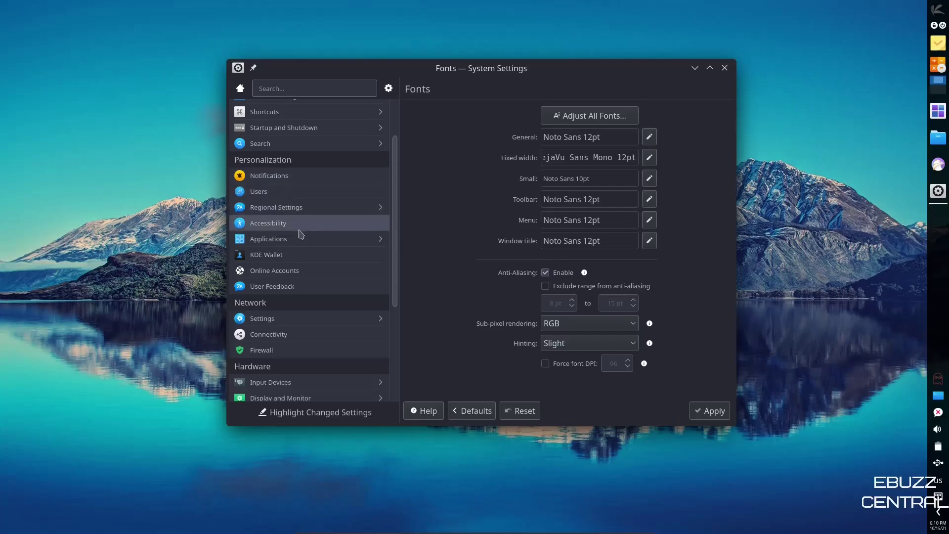
scroll(301, 232, down, 2)
click(293, 211)
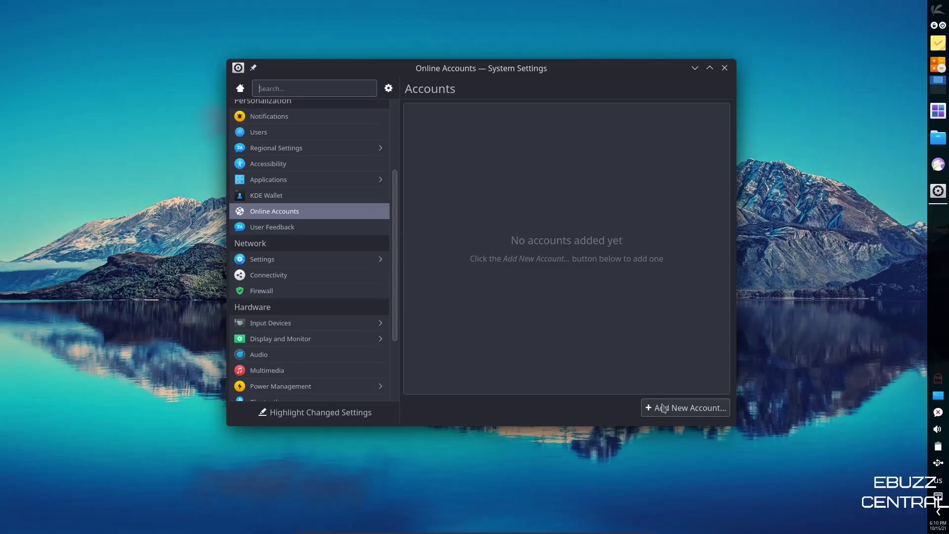
scroll(290, 240, down, 2)
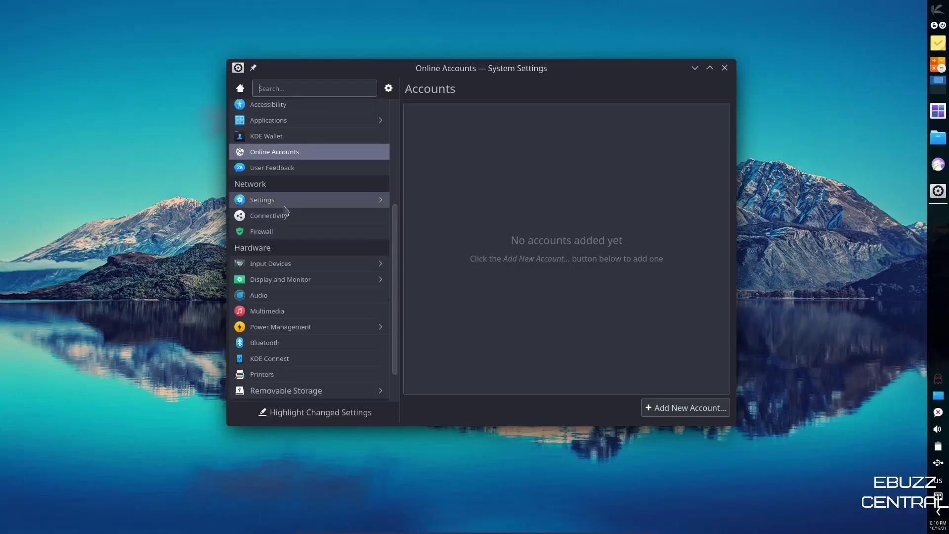
scroll(323, 242, down, 2)
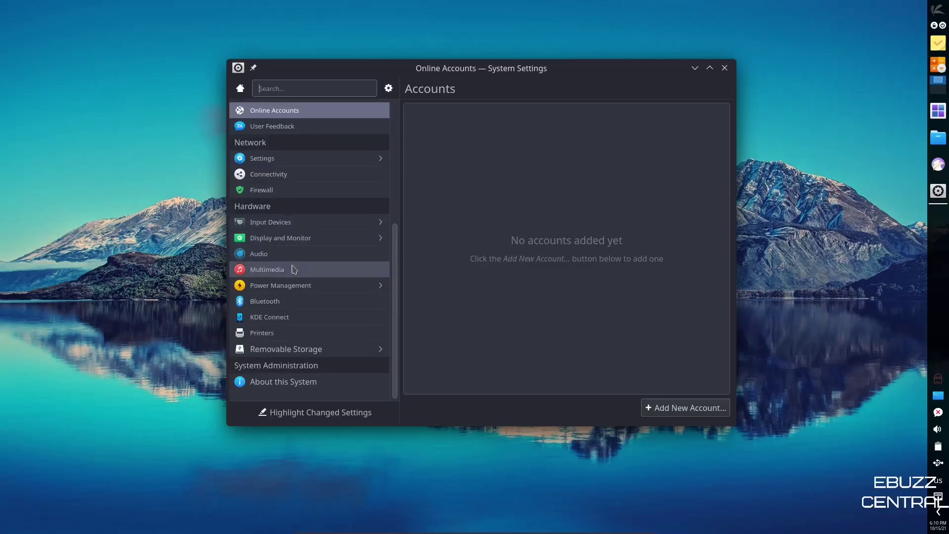
click(287, 387)
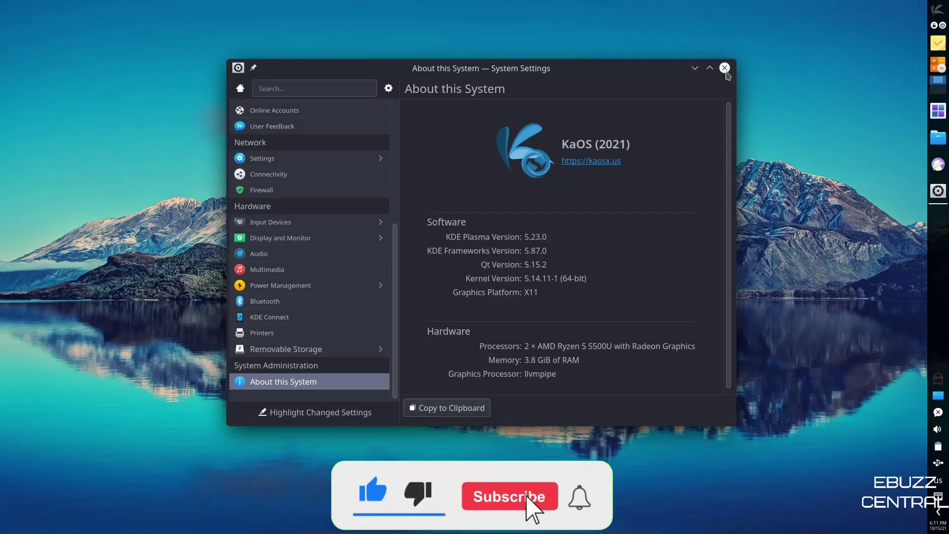
Close System Settings and launch System Monitor by searching 'sys' in the launcher.
click(725, 68)
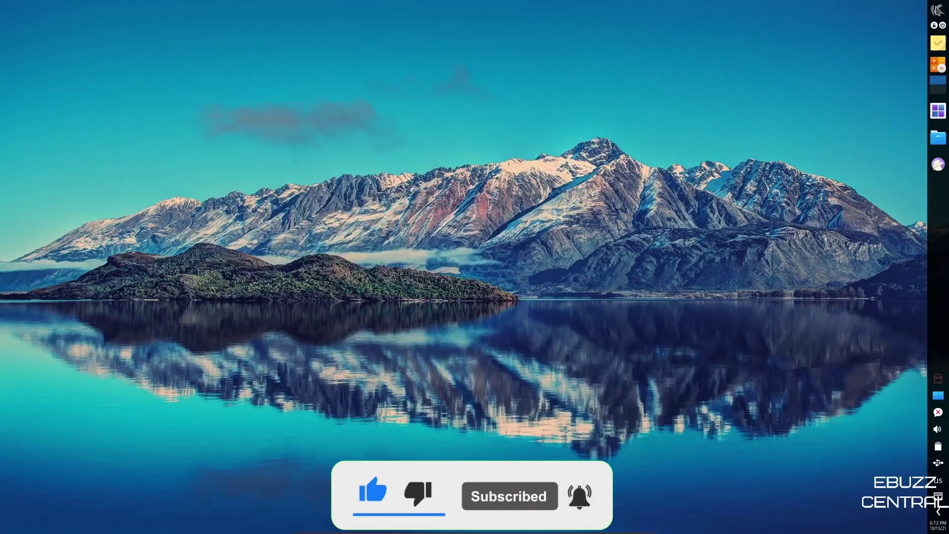
click(936, 9)
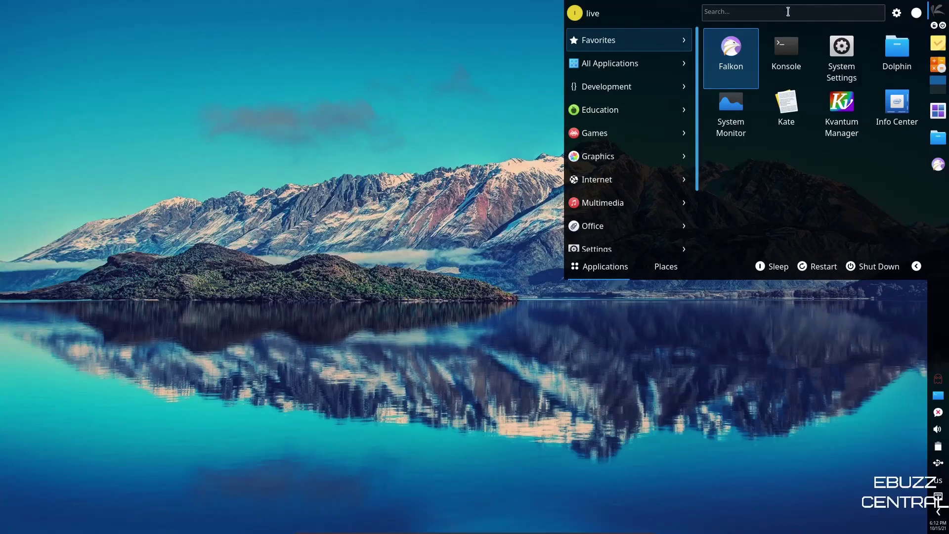
text(sys)
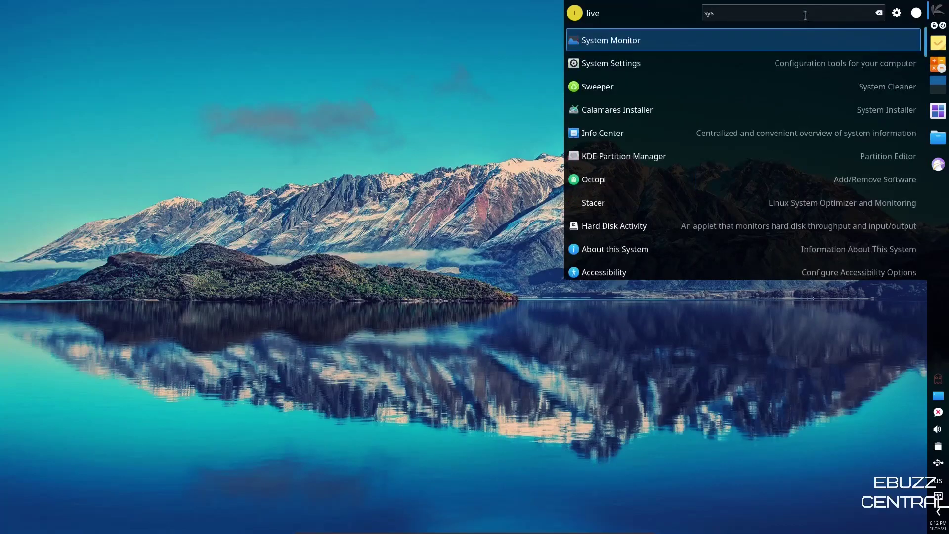
click(617, 44)
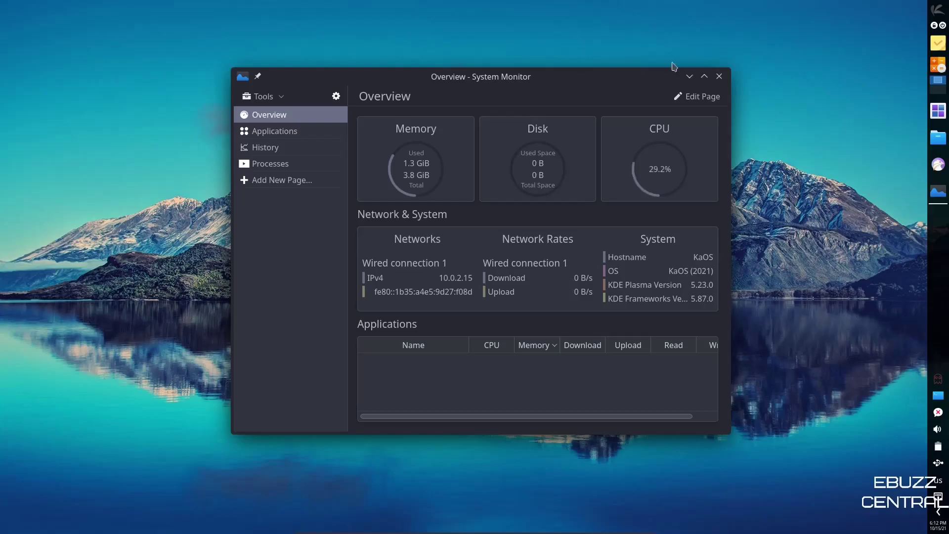
Close System Monitor, then open and dismiss the panel's Application Launcher twice, leaving the bare desktop.
click(719, 77)
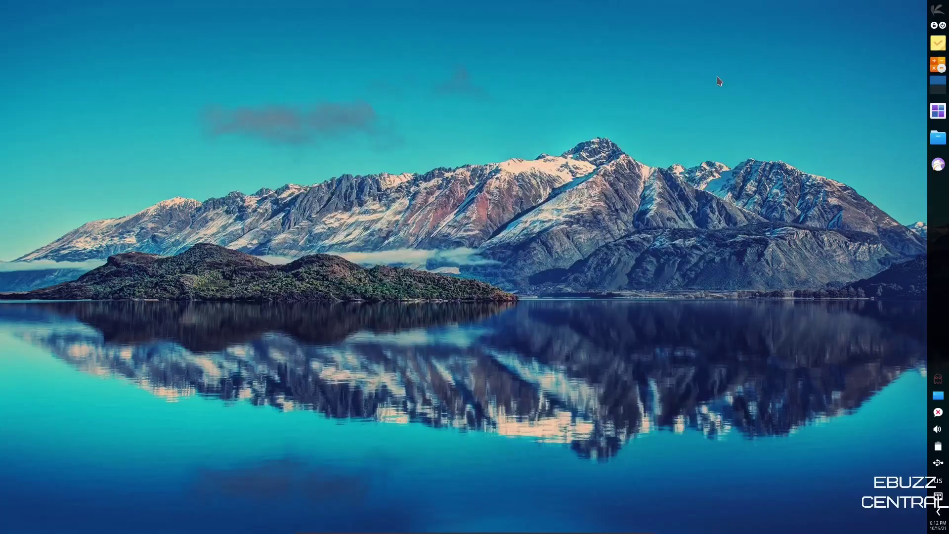
click(939, 11)
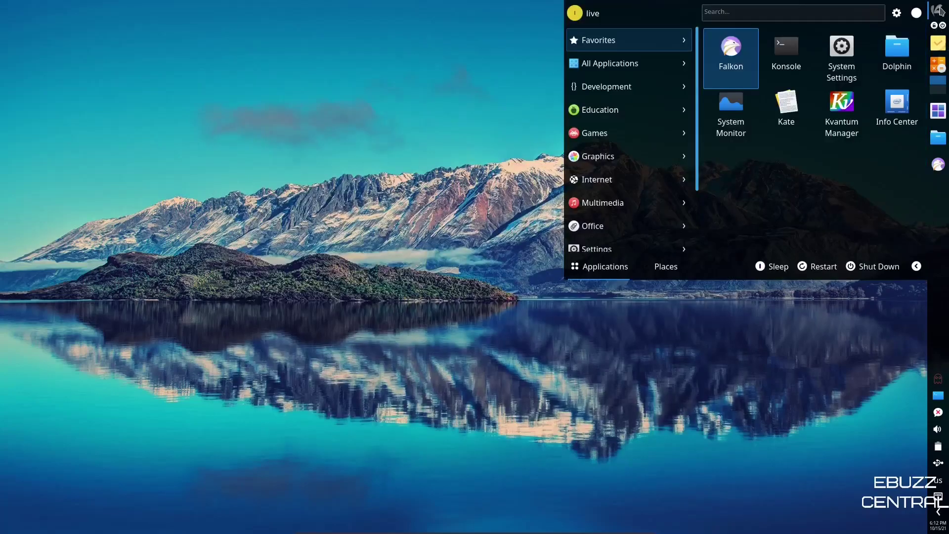
click(793, 324)
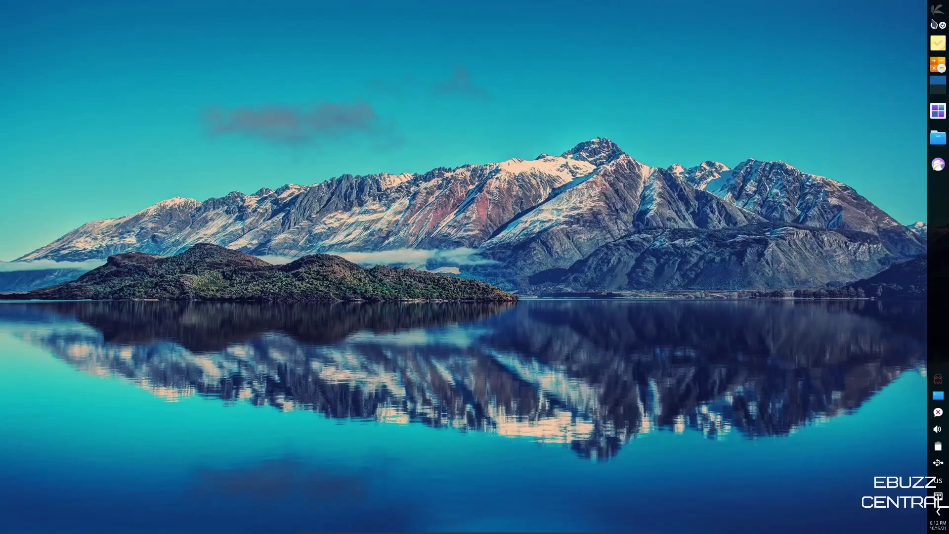
click(938, 11)
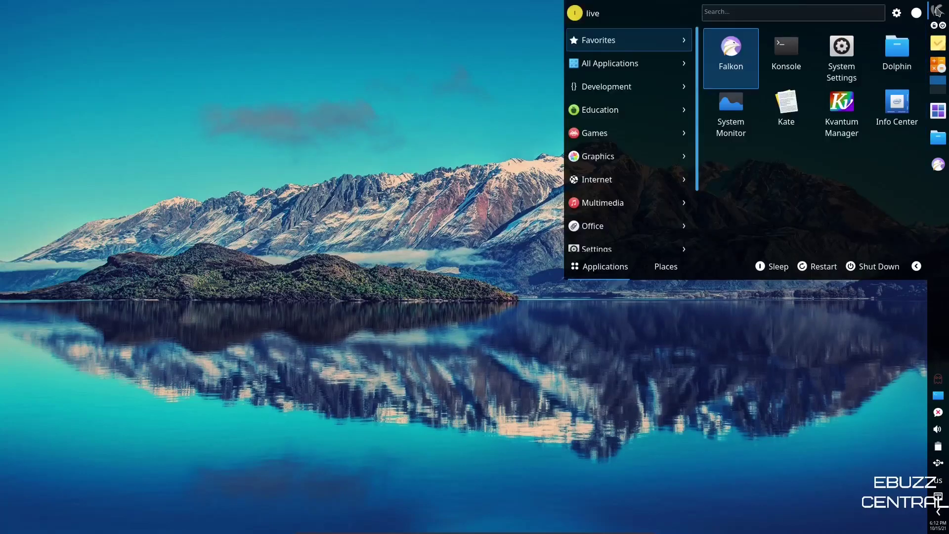
click(938, 11)
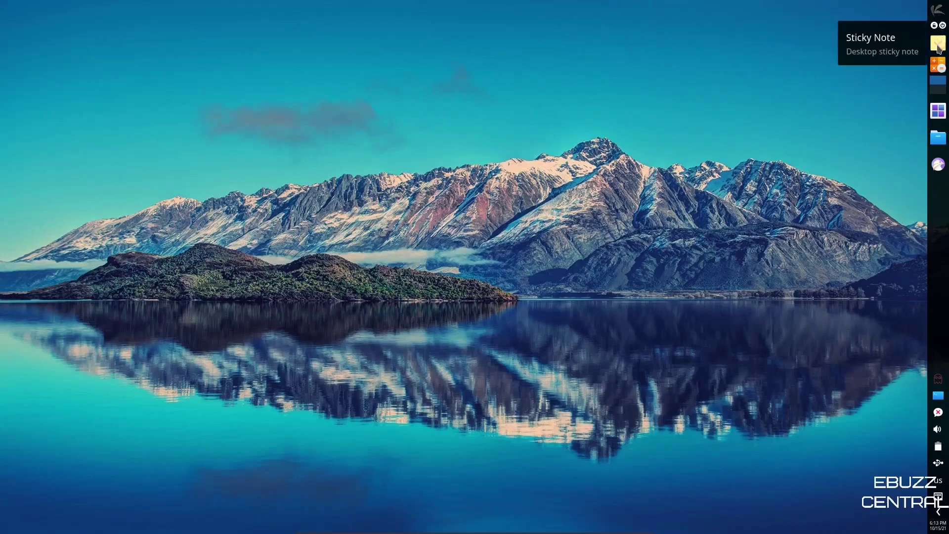